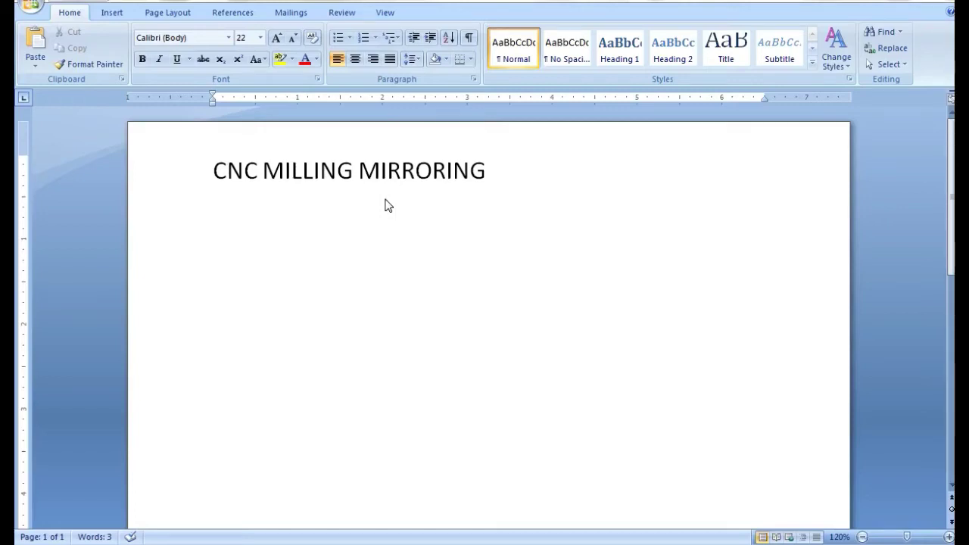
Insert a hyphen after MILLING so the title reads 'CNC MILLING- MIRRORING'.
click(355, 174)
text(-)
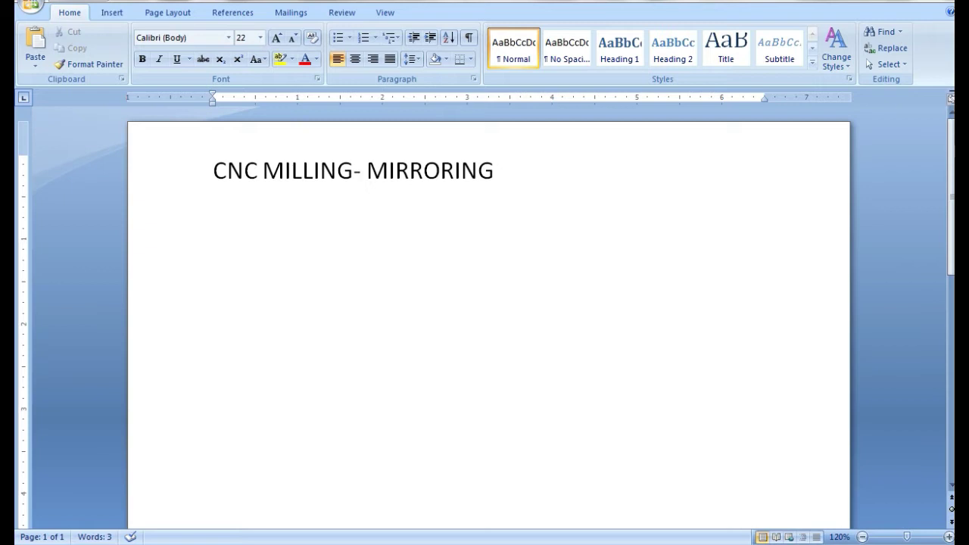
click(504, 181)
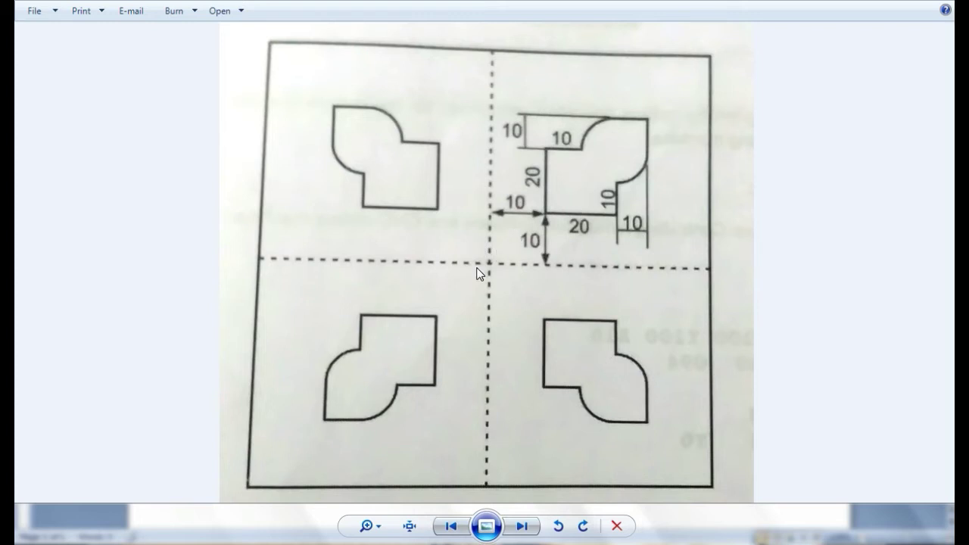
Show the four mirrored profile slots drawing full screen in Photo Viewer.
key(F11)
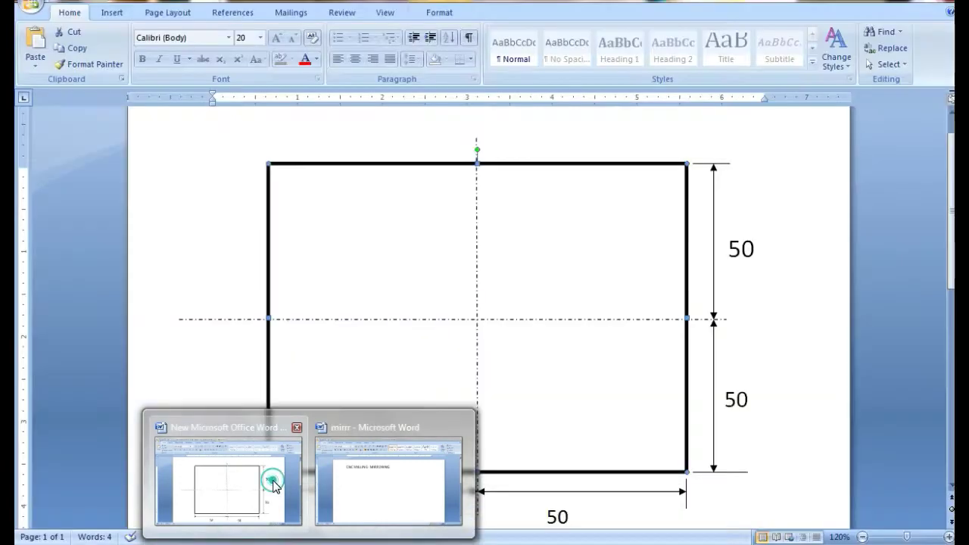
Bring up the billet rectangle drawing and point out its 50 by 50 quadrants.
click(271, 481)
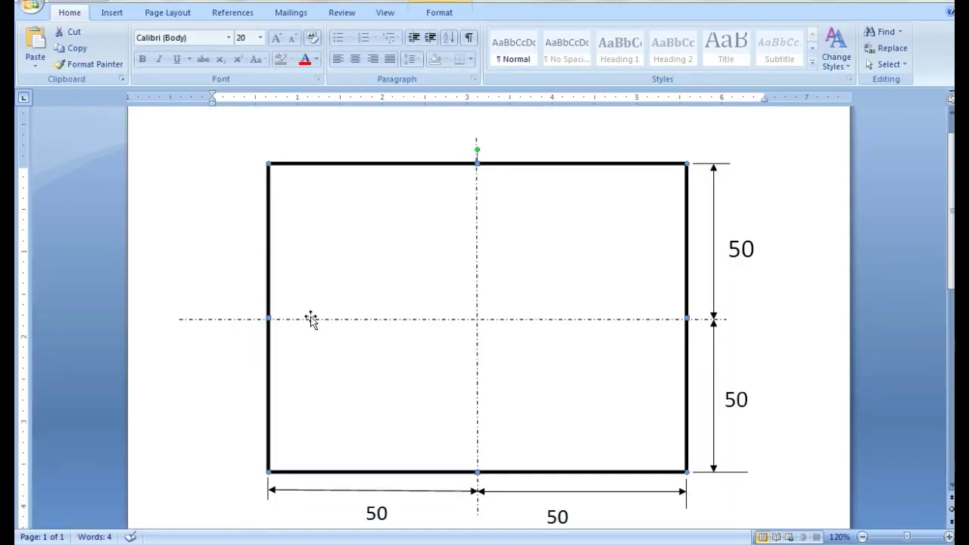
click(539, 226)
click(413, 356)
click(560, 365)
click(554, 236)
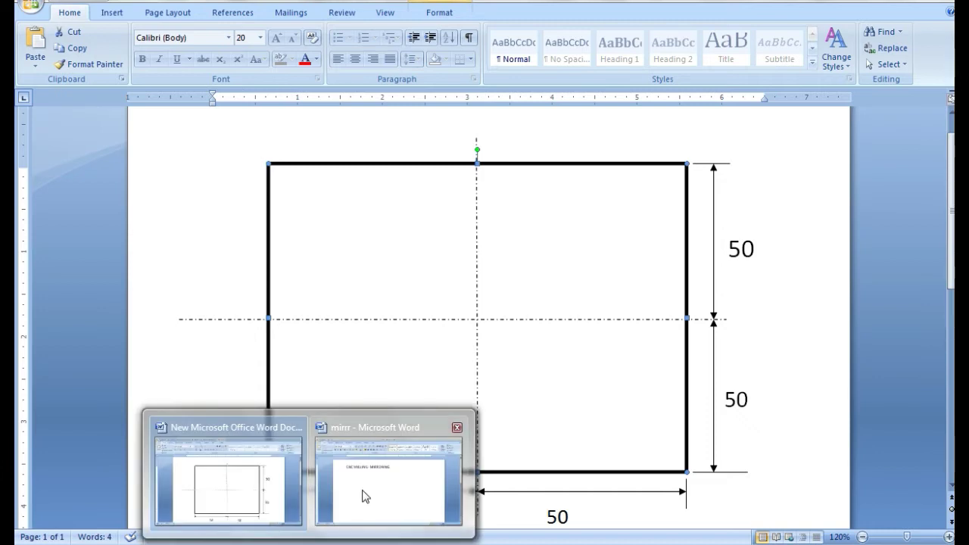
click(363, 496)
Add 'MAIN PROGRAM' and 'SUB PROGRAM' lines beneath the title in the mirrr document.
click(364, 496)
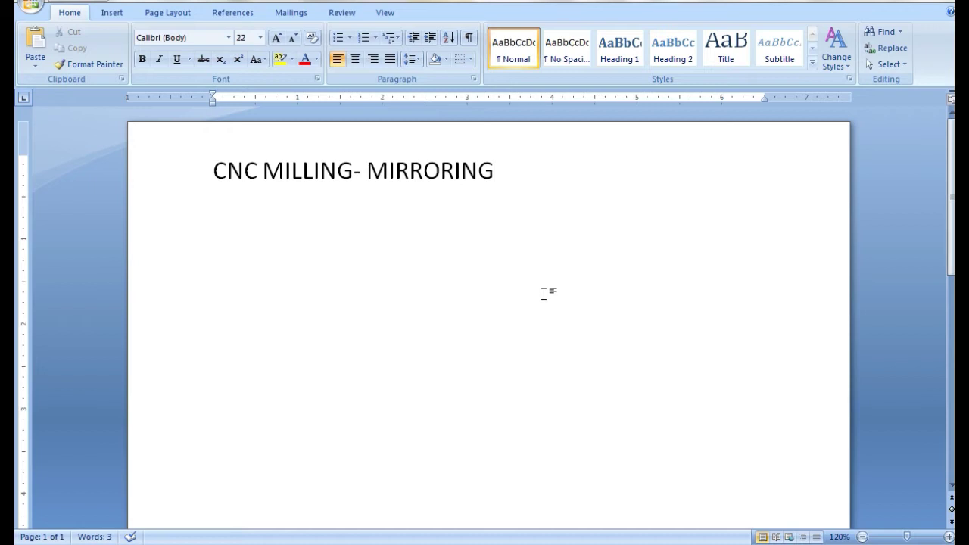
key(Return)
text(MAIN PROGRAM)
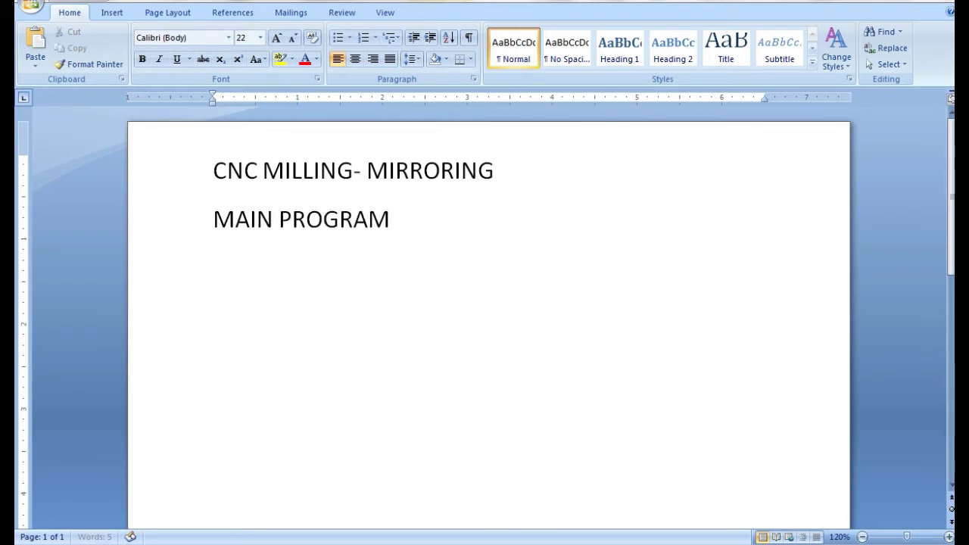
key(Return)
text(SUB PROGRAM)
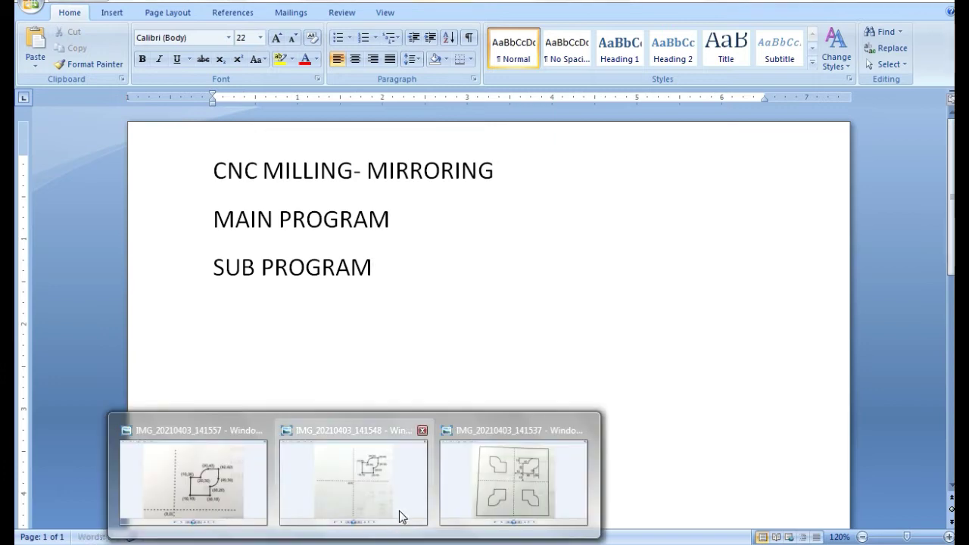
View the profile drawing, then the close-up coordinate diagram from (10,10) to (40,40).
click(401, 517)
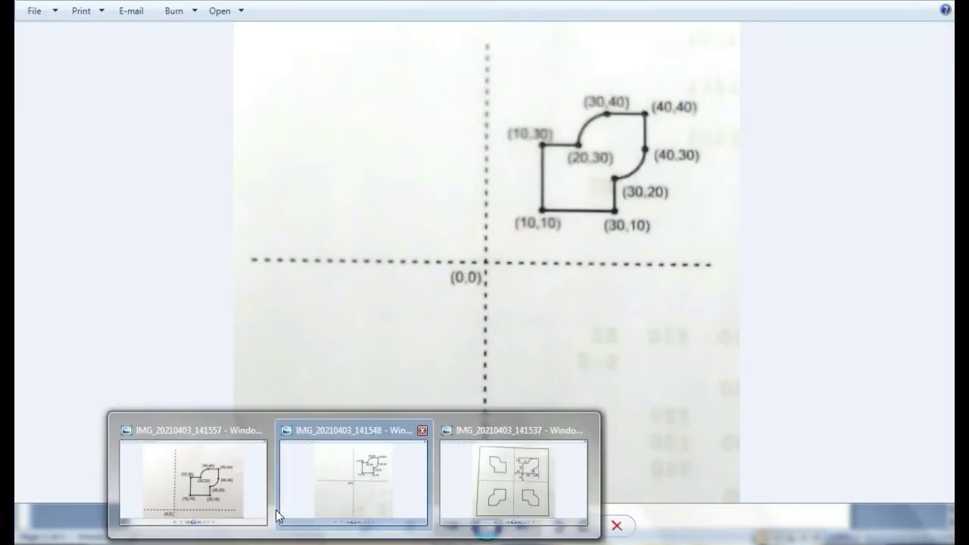
click(216, 499)
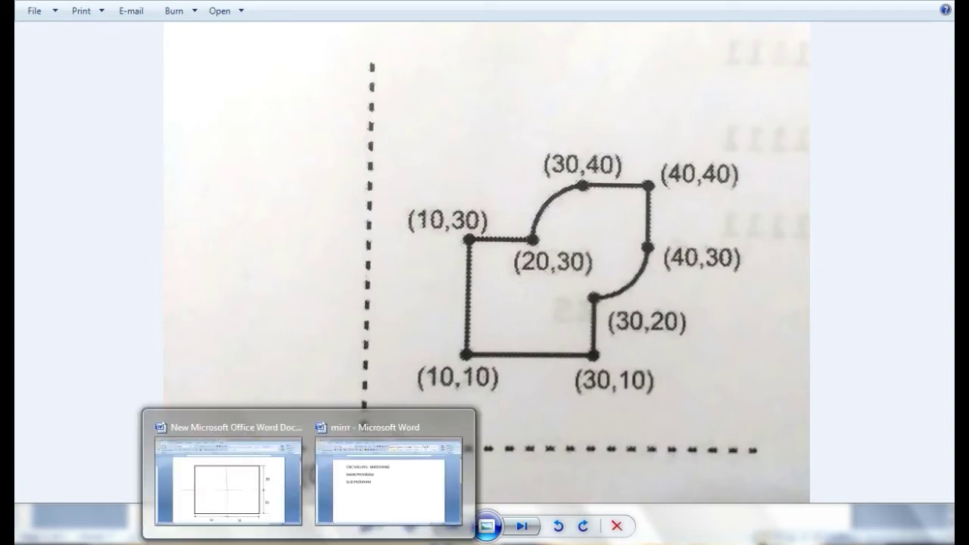
click(390, 469)
Begin the sub program with O1111 followed by the line G00 X10 Y10 Z5.
text(O1111)
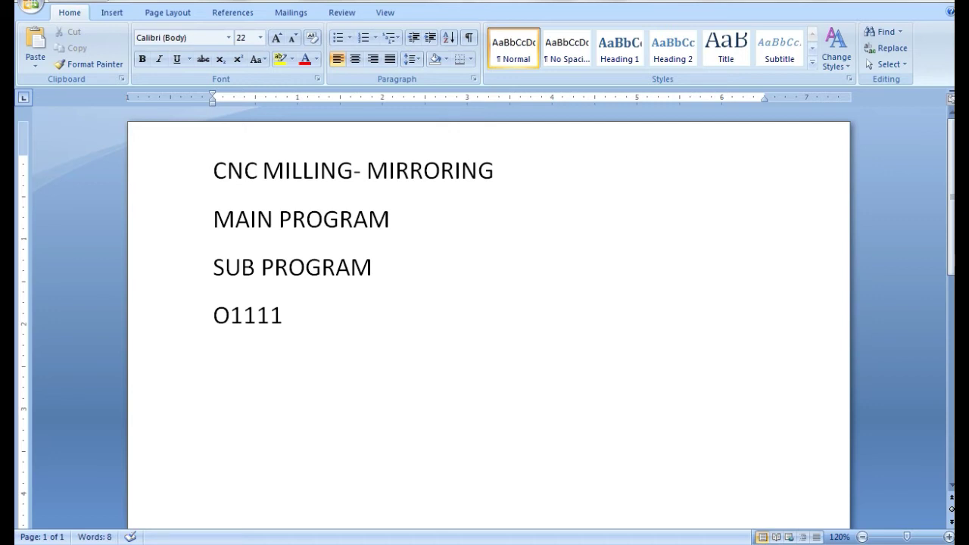
key(Left)
key(Left)
key(Left)
key(Left)
key(Right)
key(Right)
key(Right)
key(Right)
key(Return)
text(G00)
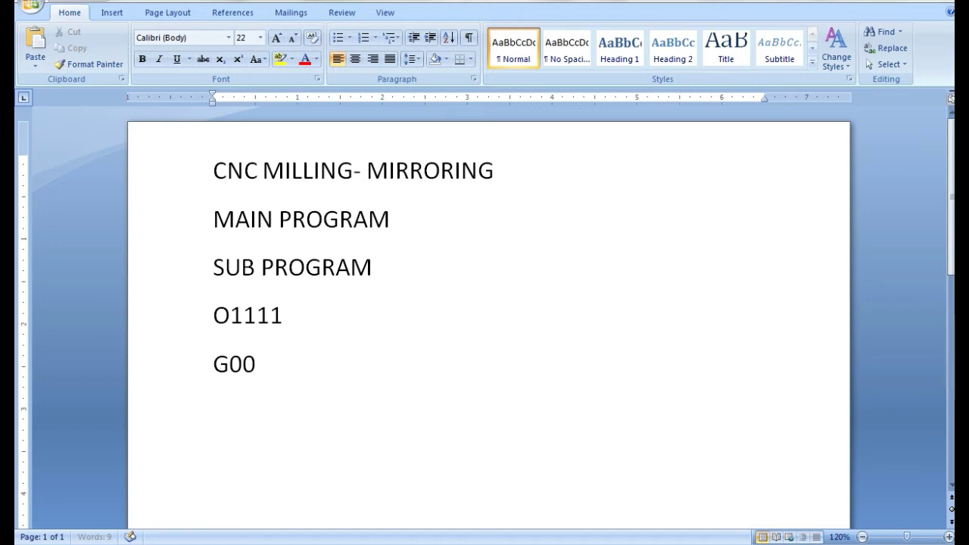
text( X1)
text(0 Y10 Z)
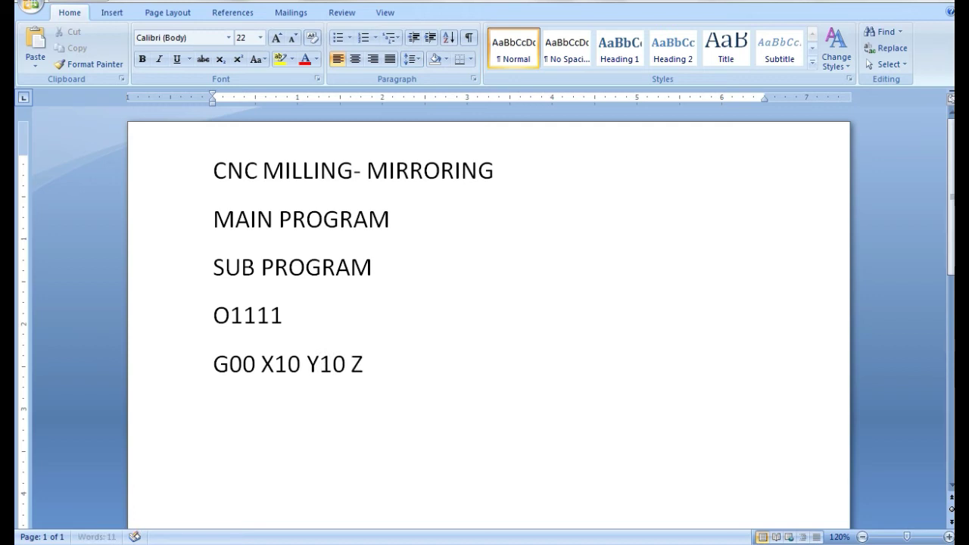
text(5)
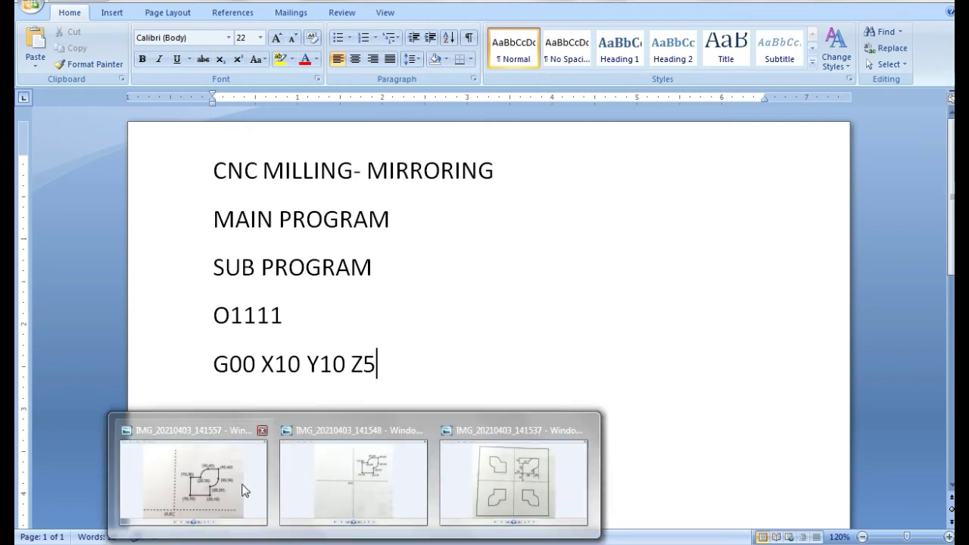
Bring up the profile coordinate diagram around origin (0,0) in Photo Viewer.
click(244, 491)
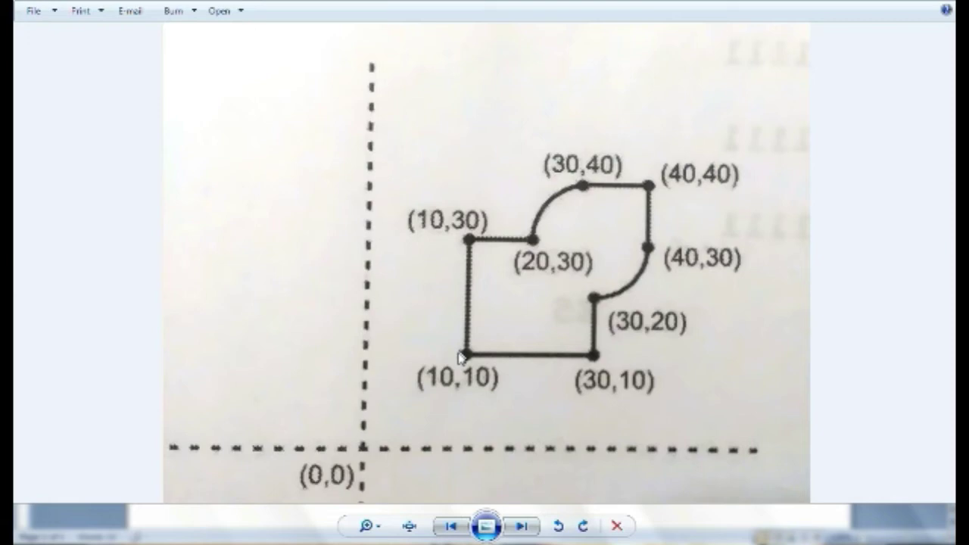
Add the line G01 Z-5 below G00 X10 Y10 Z5.
key(Return)
text(G01 Z-5)
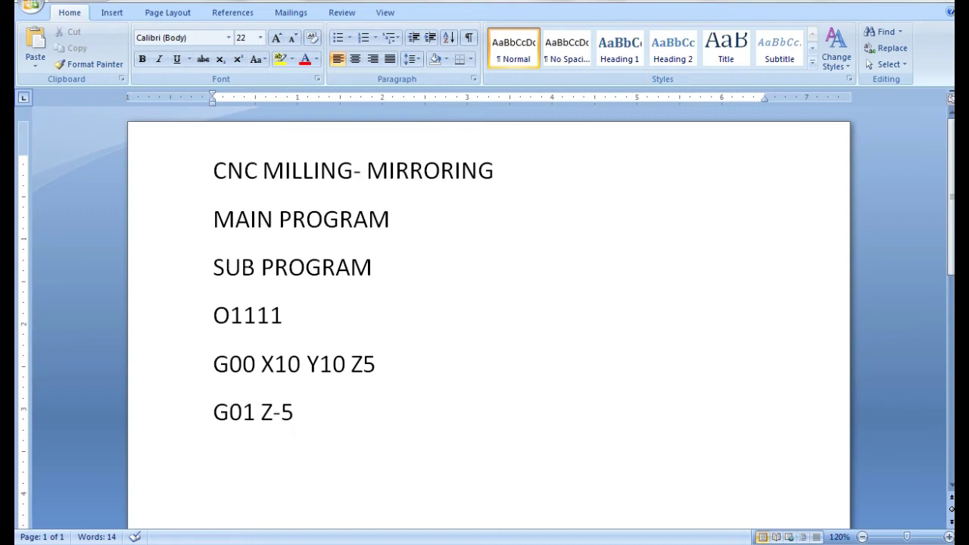
key(Return)
Check the coordinate diagram, then add the line G01 X30 to the program.
scroll(321, 478, down, 1)
scroll(321, 478, down, 2)
scroll(323, 477, down, 1)
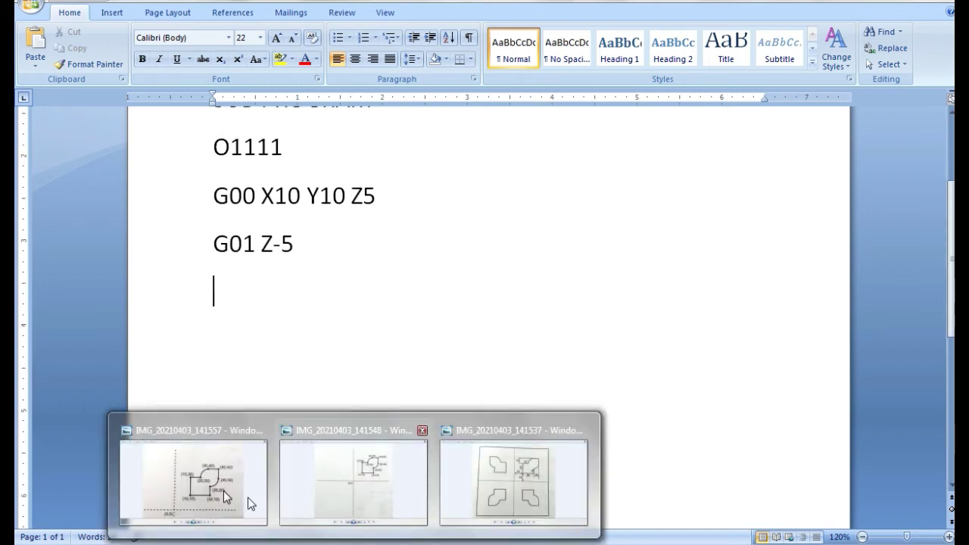
click(224, 490)
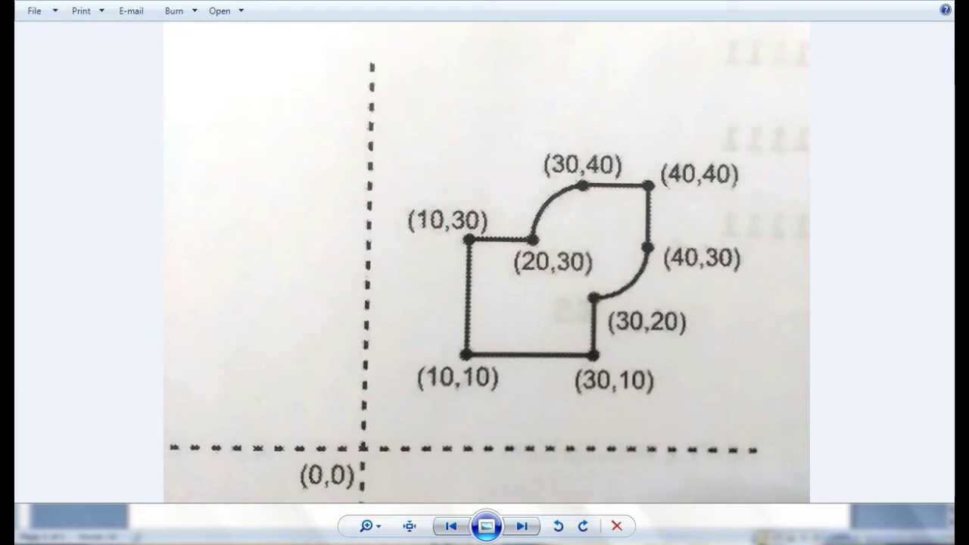
click(315, 494)
text(G)
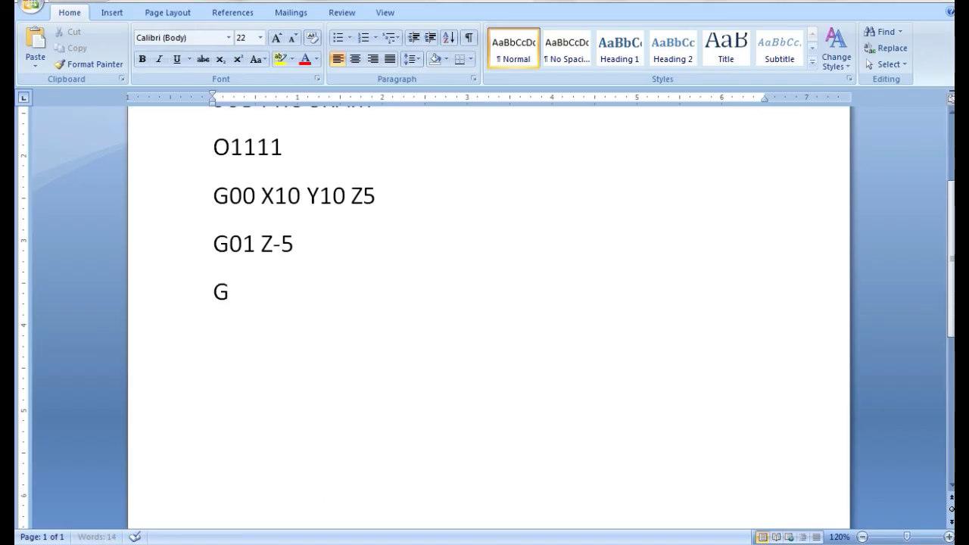
text(01 )
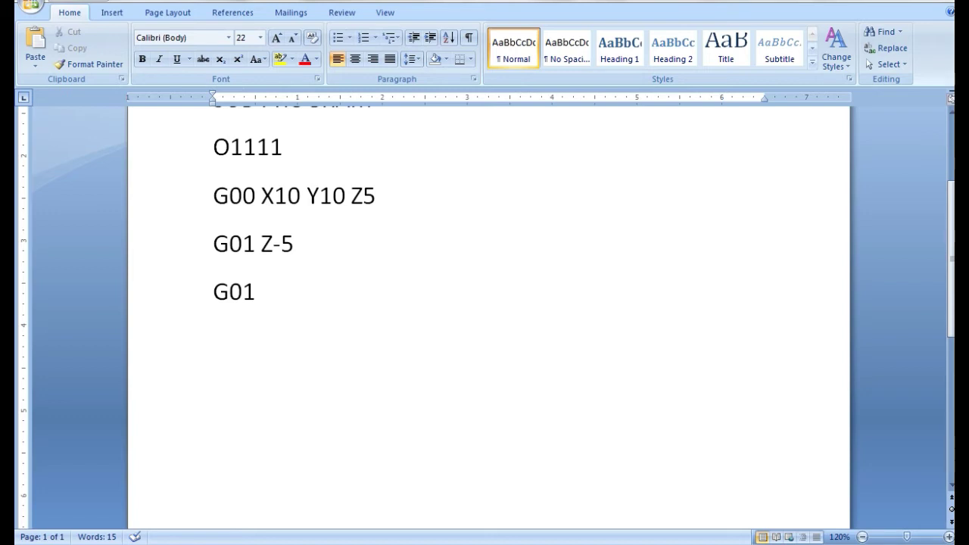
text(X30)
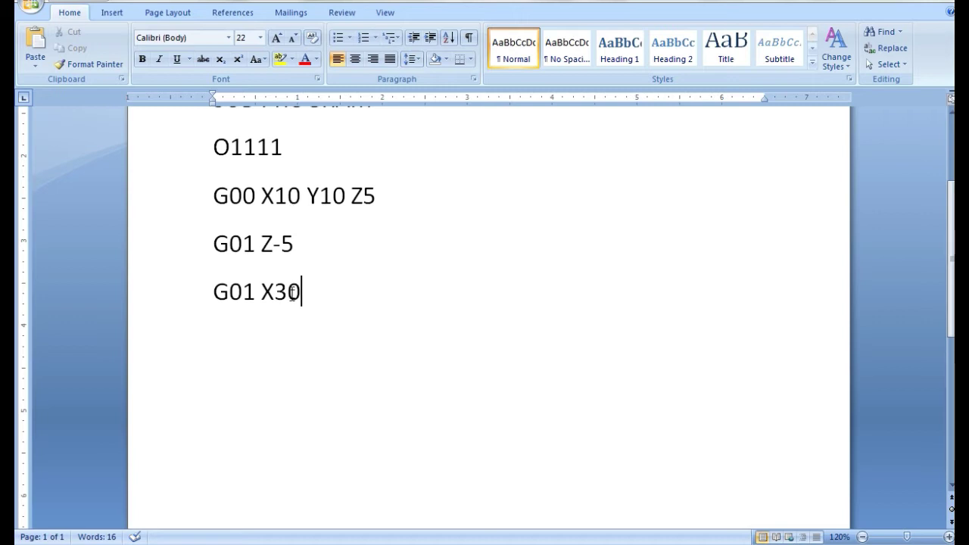
key(Return)
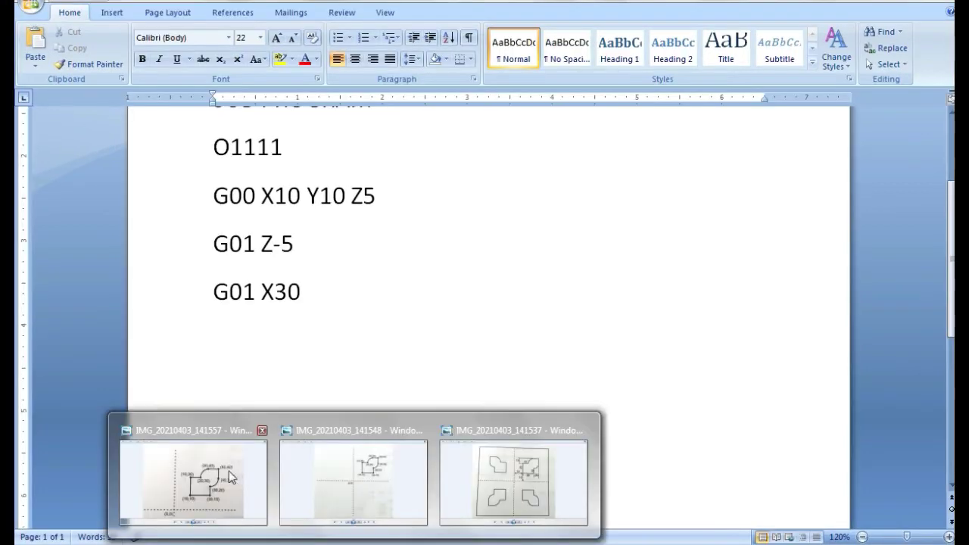
click(229, 471)
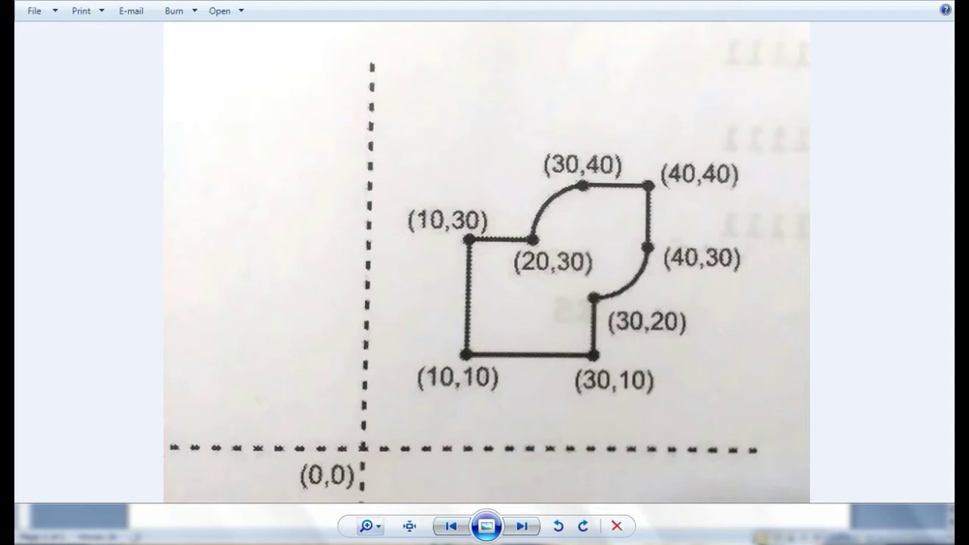
mouse_move(311, 535)
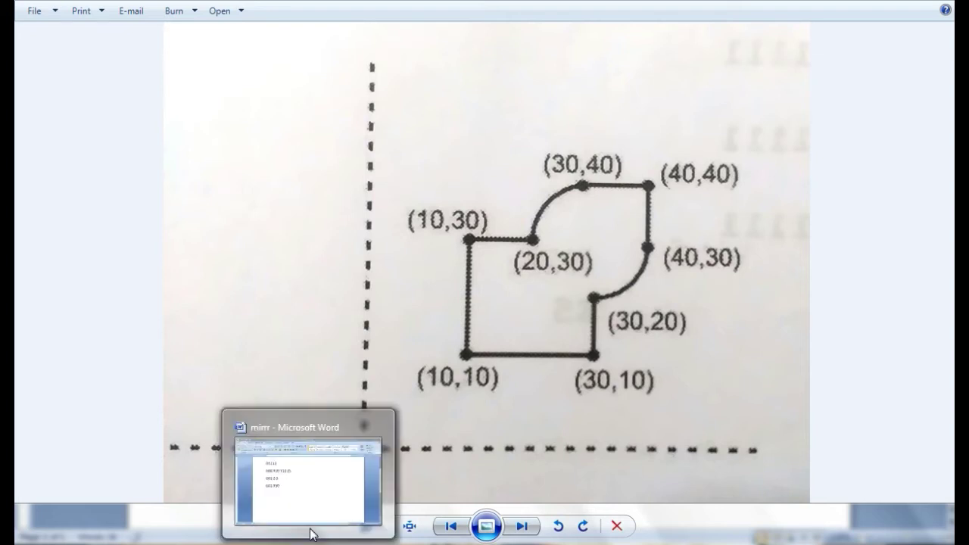
click(324, 489)
Add the line G01 Y20 after G01 X30, with a new line beneath it.
text(G)
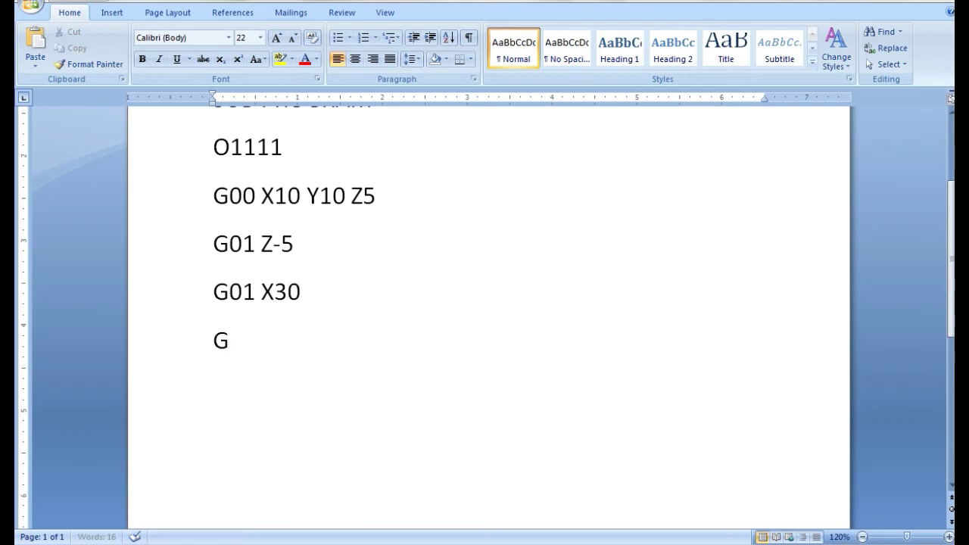
text(01)
text( Y20)
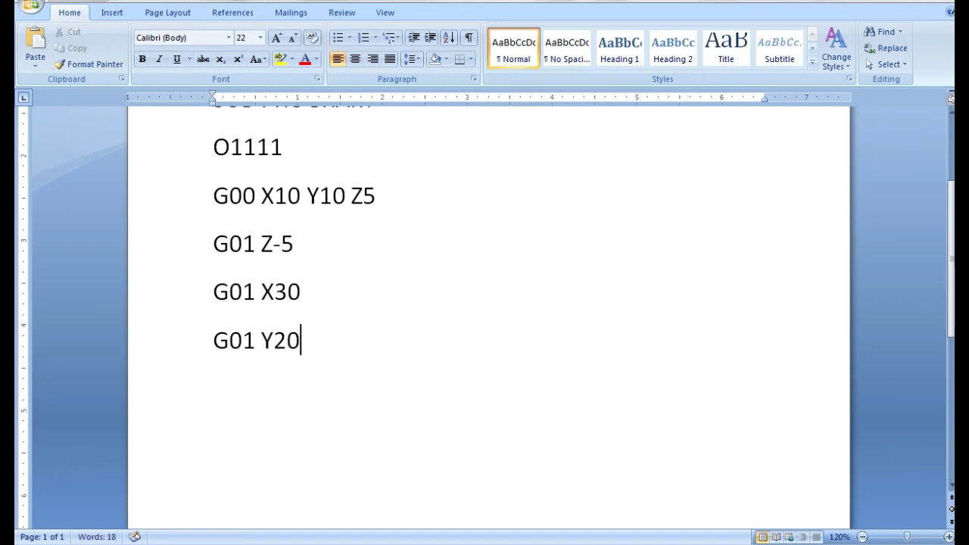
key(Return)
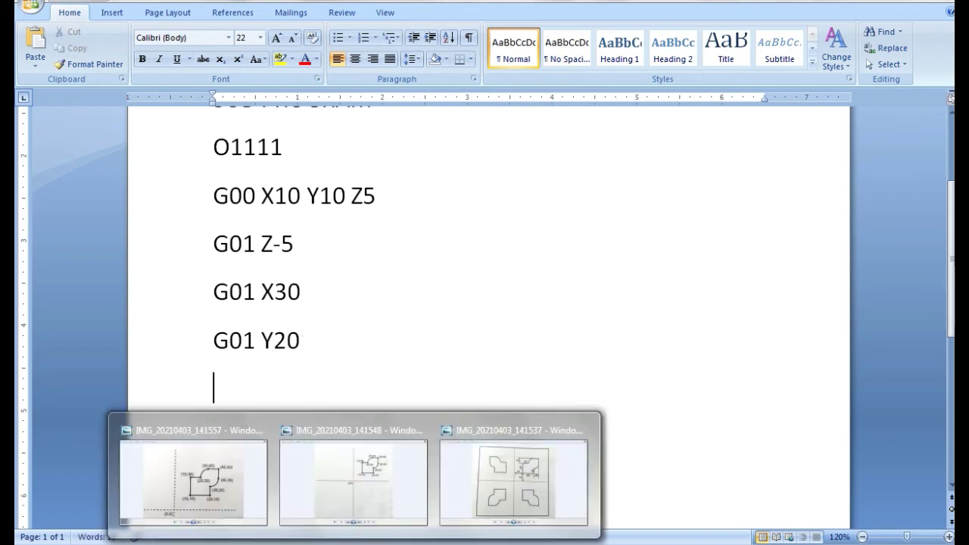
Show the profile diagram with corner points (10,10) to (40,40) again.
click(249, 506)
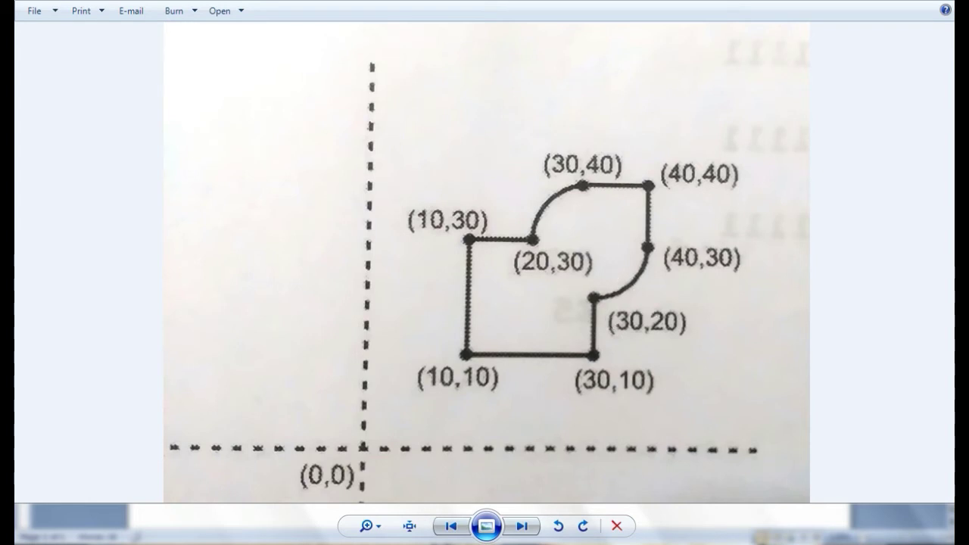
mouse_move(308, 536)
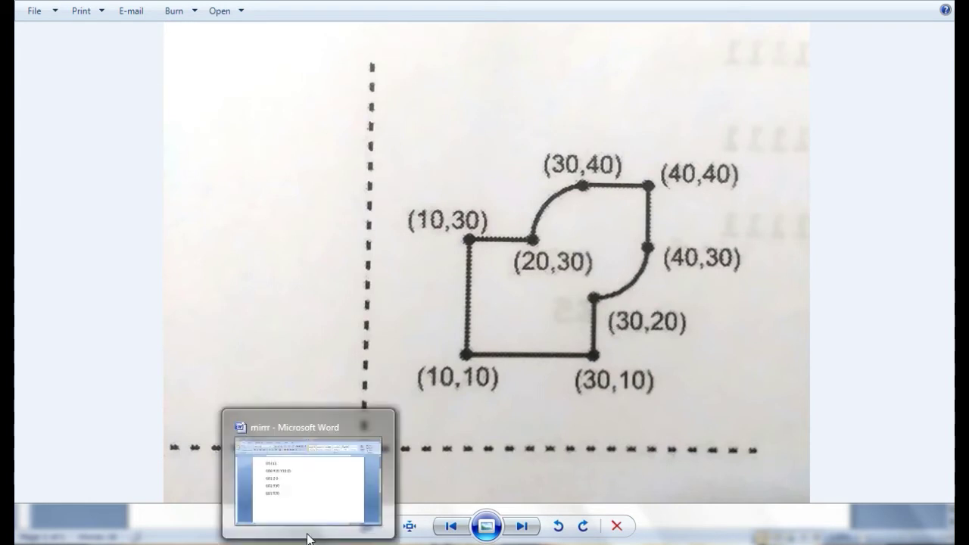
Add the arc line G03 X40 Y30 R10 below G01 Y20, checking it against the profile diagram.
click(310, 499)
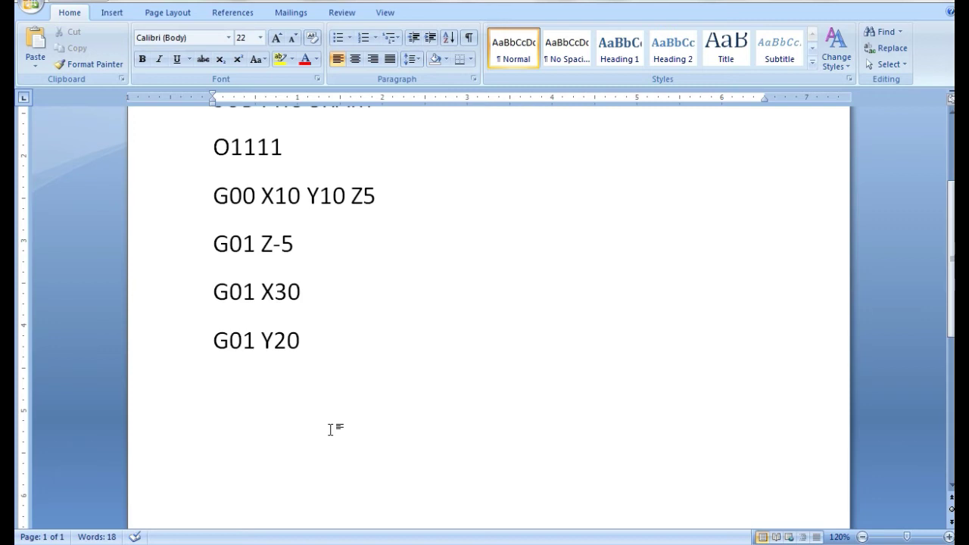
text(G03)
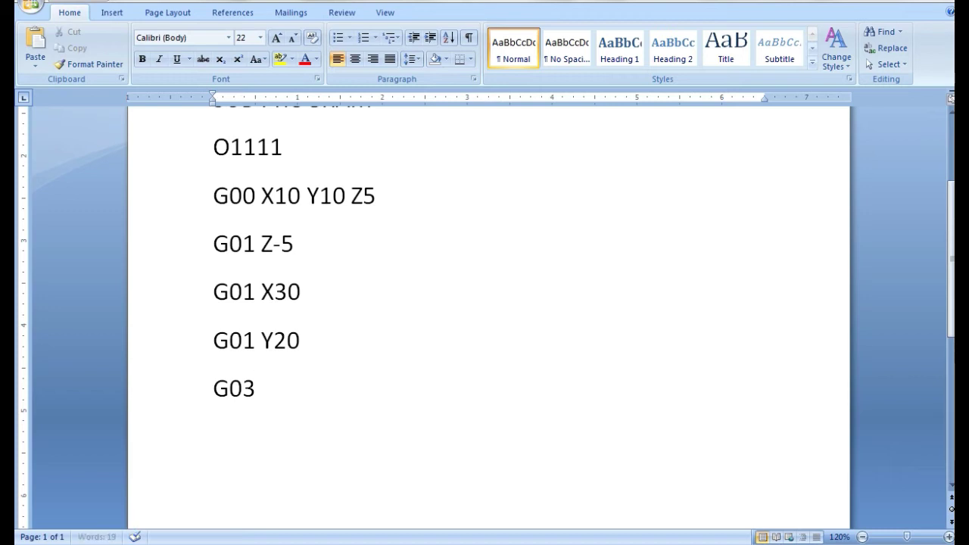
text( X40)
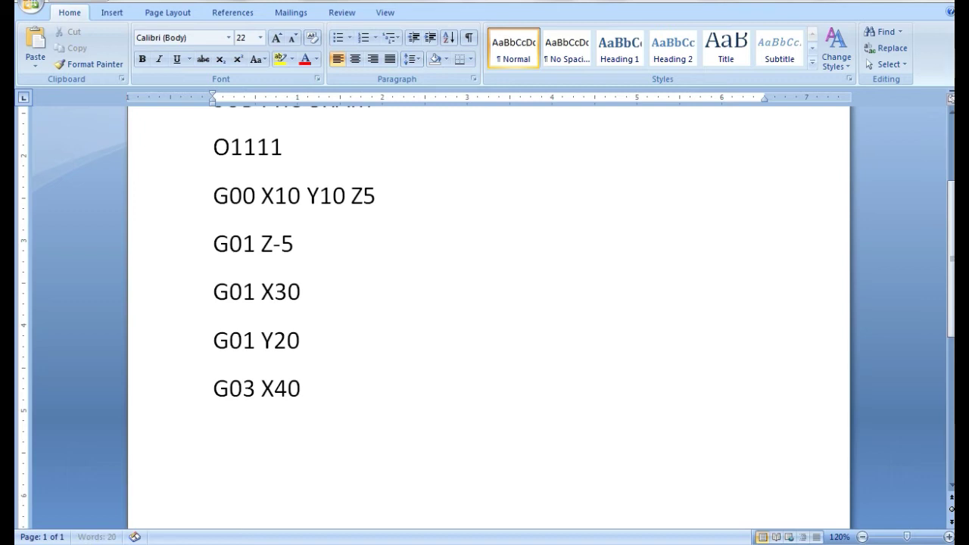
text( Y30)
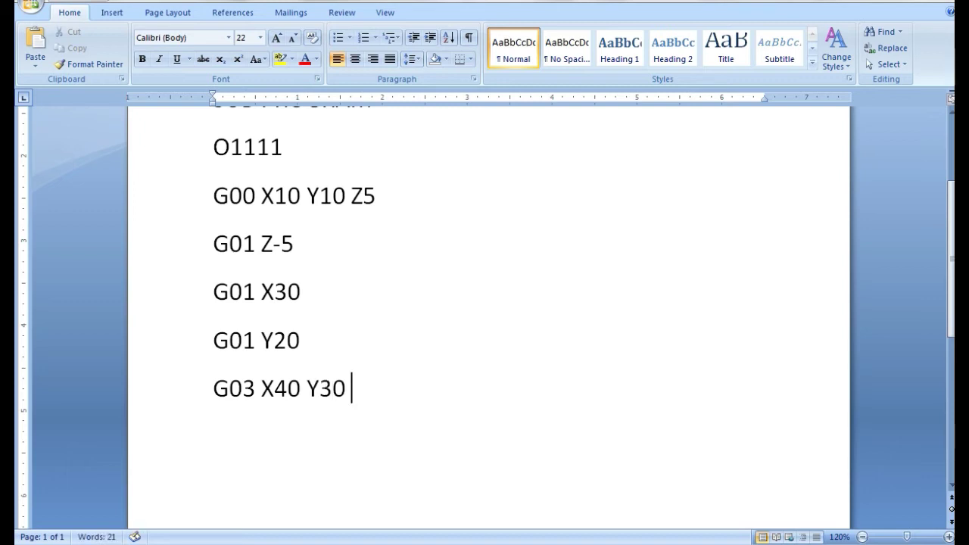
text( R10)
key(Return)
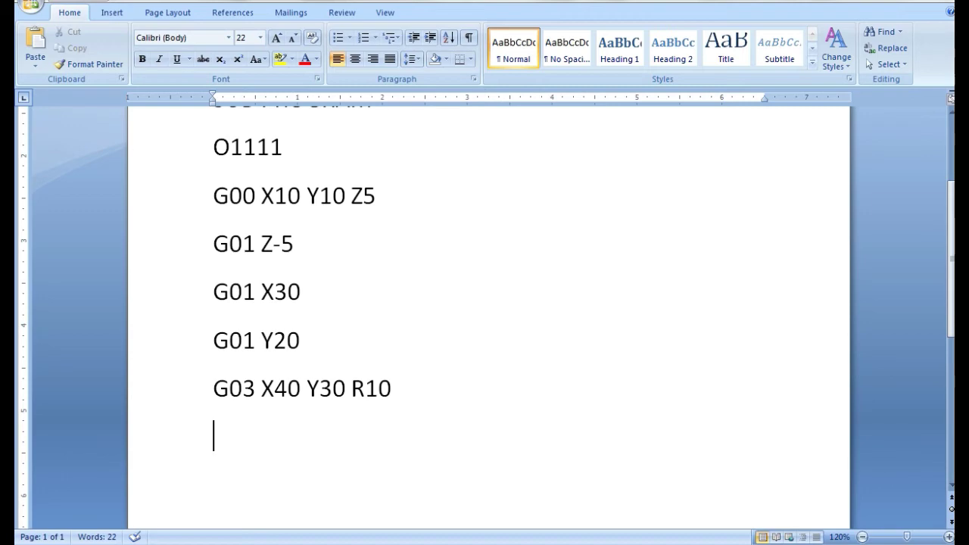
key(alt+Tab)
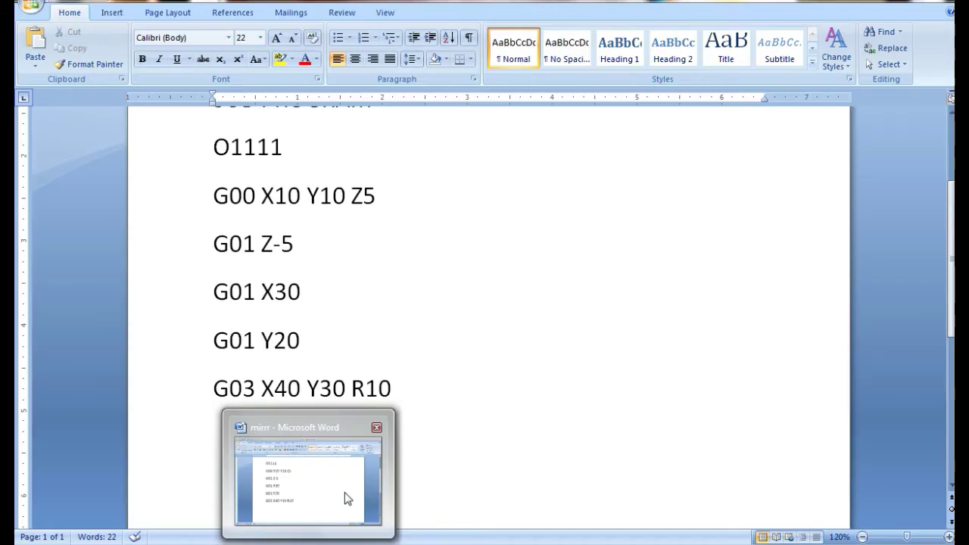
click(345, 492)
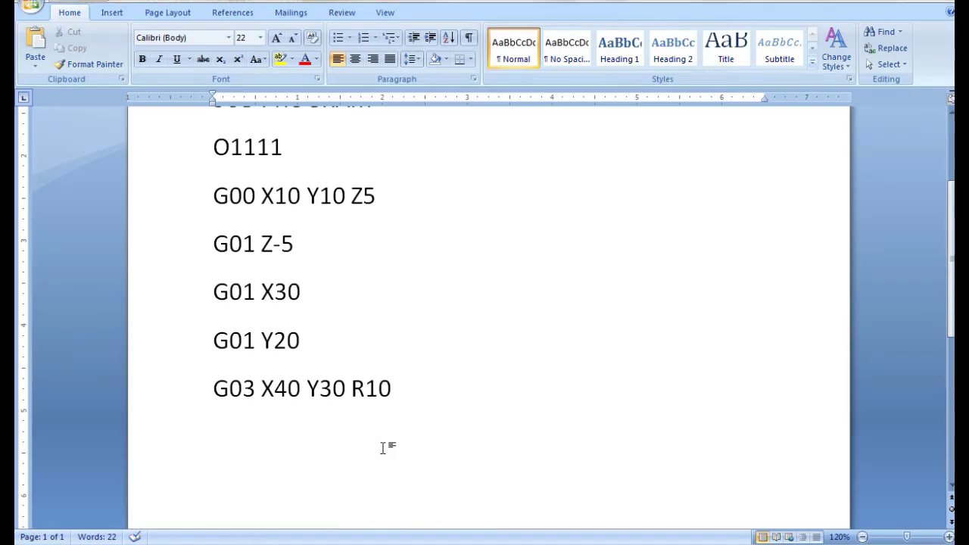
Add G01 Y40 after the arc, highlighting X40, 30 and G01 for reference, then start a new line.
text(G01 )
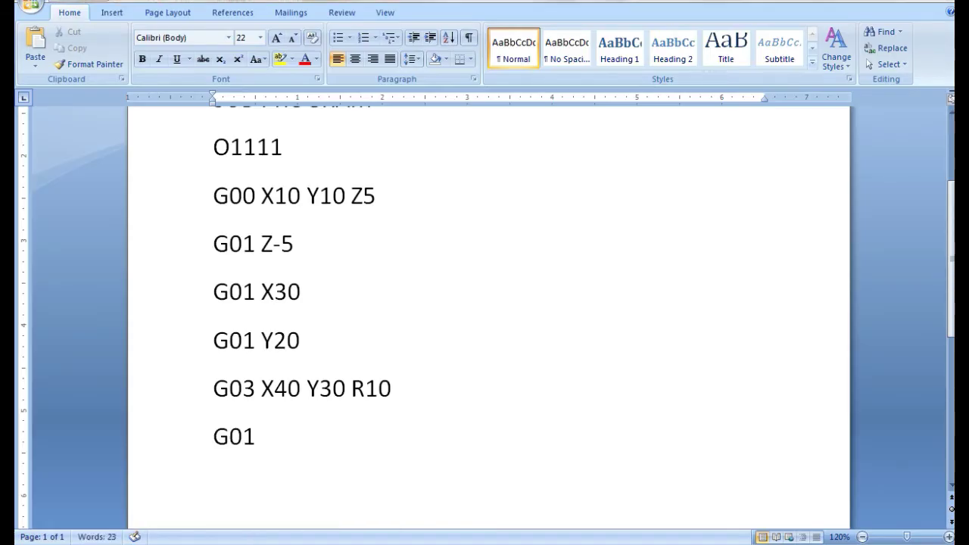
text(Y)
text(40)
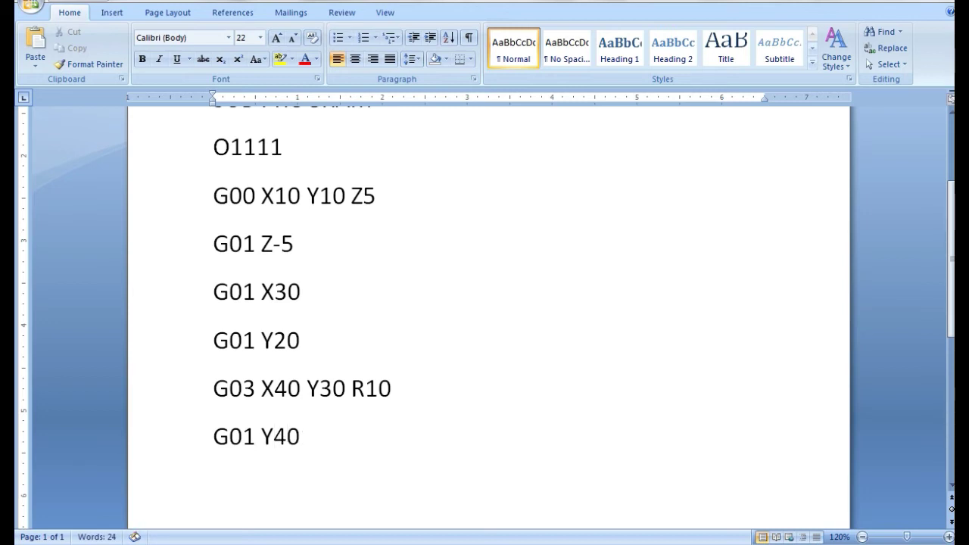
double_click(299, 388)
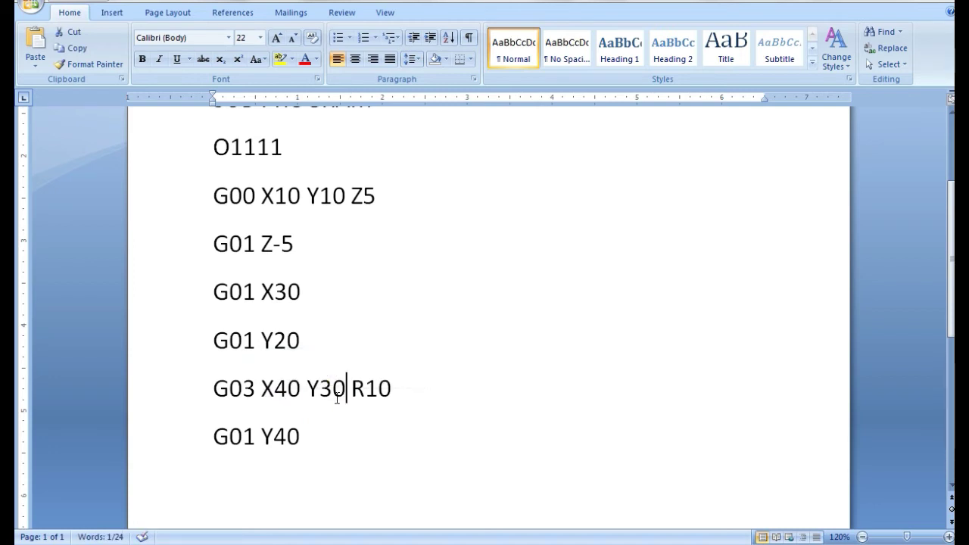
drag(345, 392, 320, 392)
drag(254, 437, 214, 438)
click(301, 437)
key(Return)
mouse_move(193, 477)
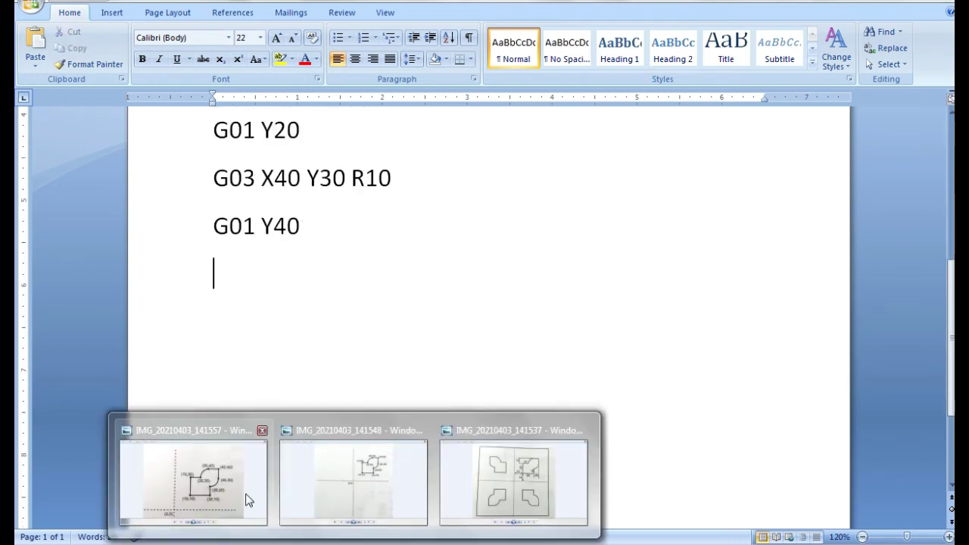
Bring up the profile diagram showing the (40,40) and (30,40) corner points.
click(249, 501)
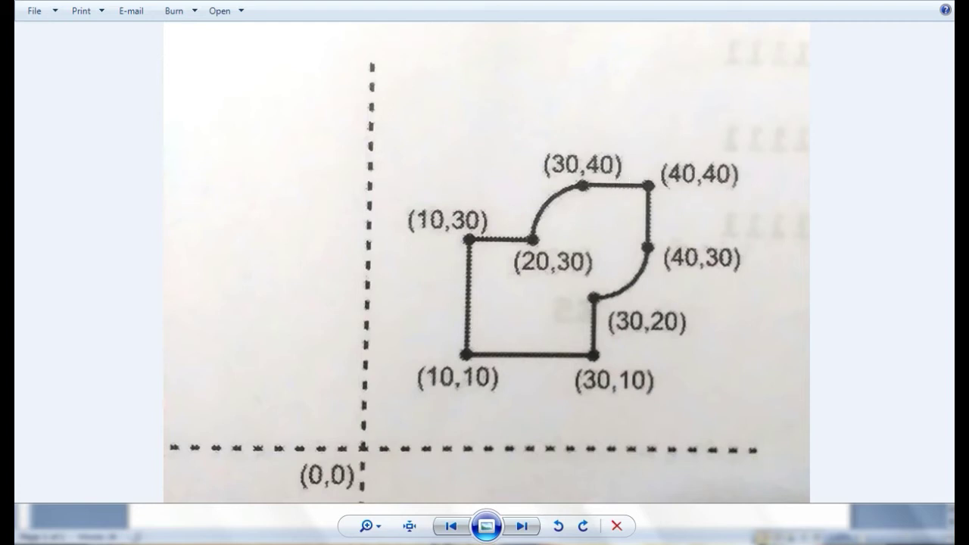
Back in the document, add the line G01 X30 after G01 Y40.
click(371, 418)
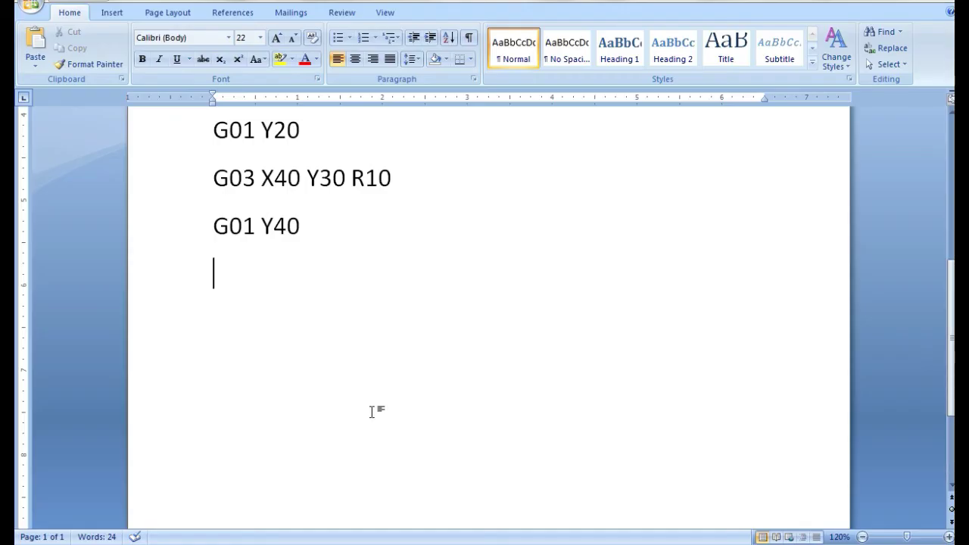
text(G01 X30)
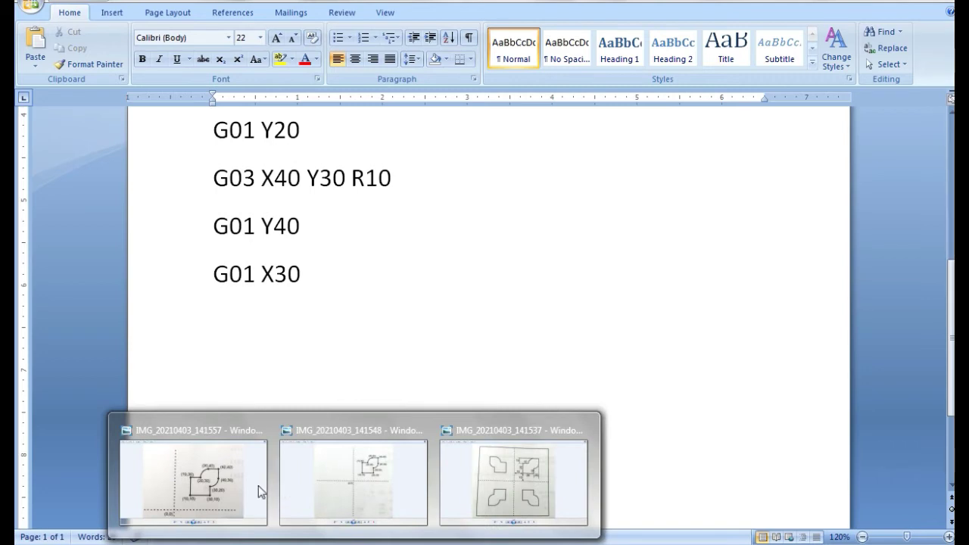
Check the arc from (30,40) to (20,30) on the profile diagram, then go back to the code.
click(258, 485)
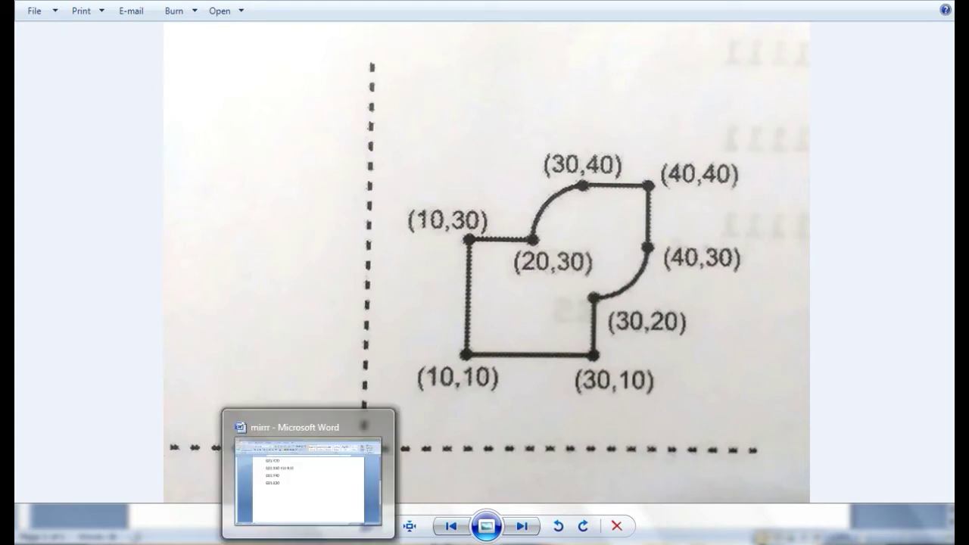
click(309, 474)
Type the second arc line G03 X20 Y30 R10 below G01 X30.
text(G03 X2)
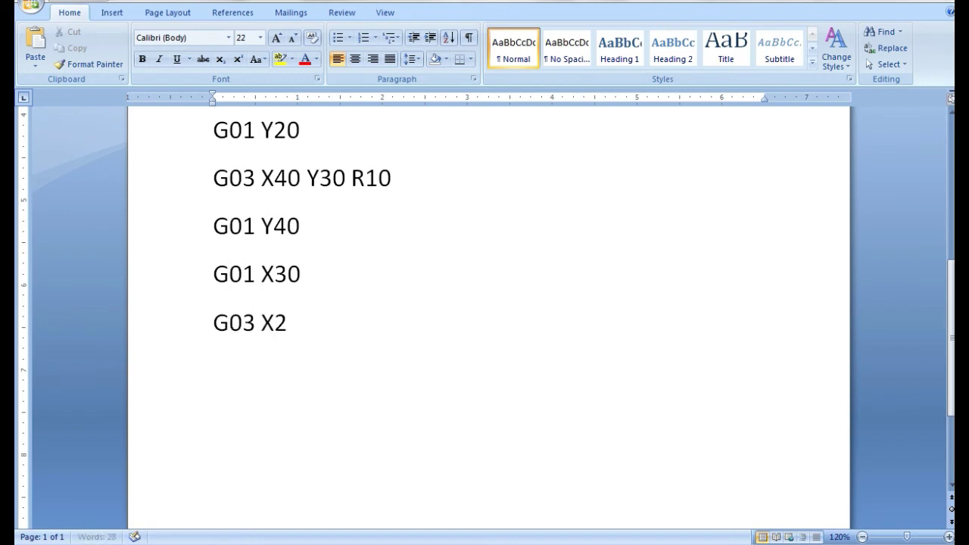
text(0 Y30 R10)
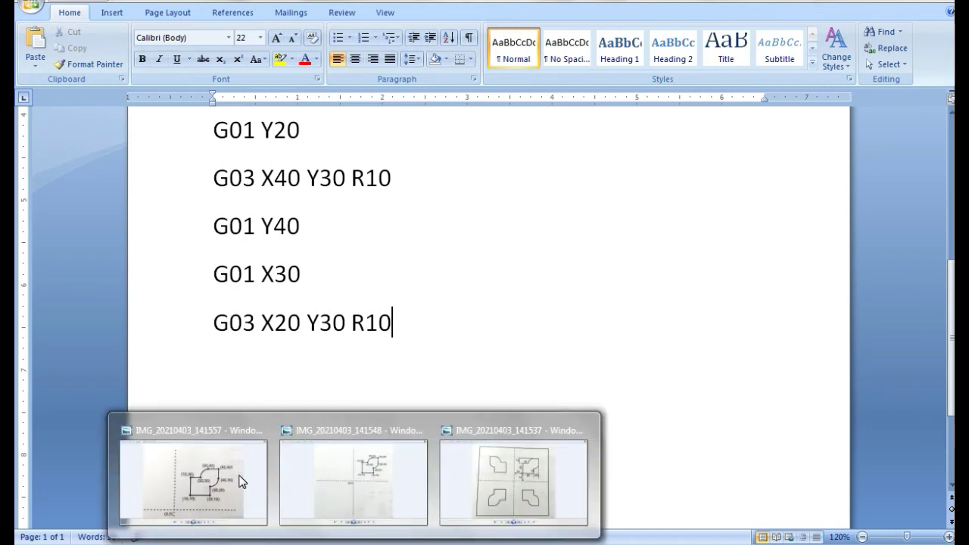
Bring the profile diagram forward to consult it once more.
click(241, 482)
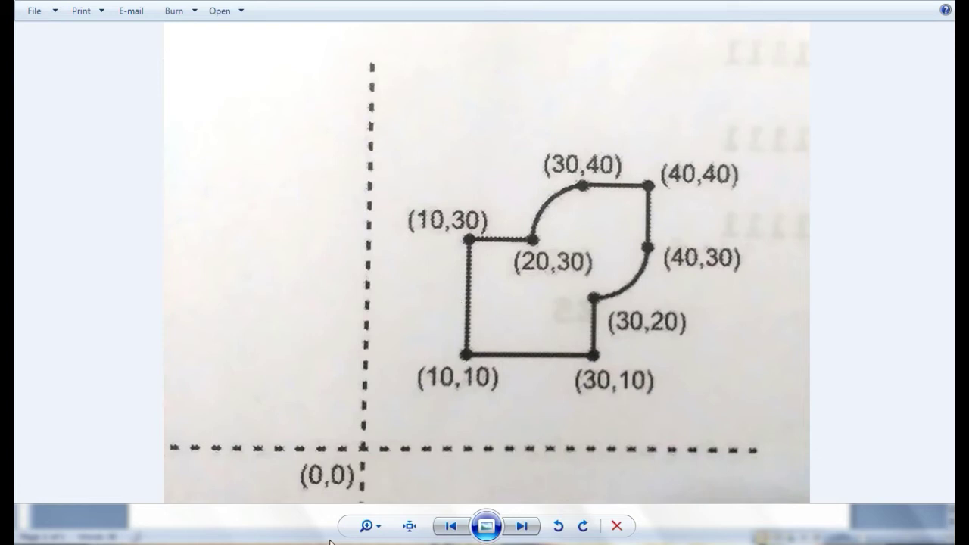
mouse_move(307, 530)
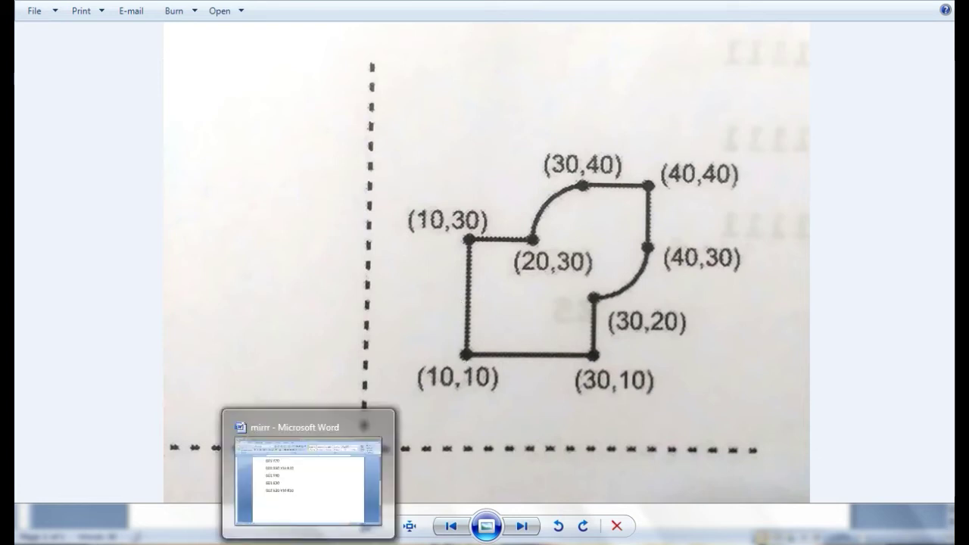
Add the lines G01 X10, G01 Y10 and G01 Z5 after the second arc.
click(320, 502)
key(Return)
text(G01)
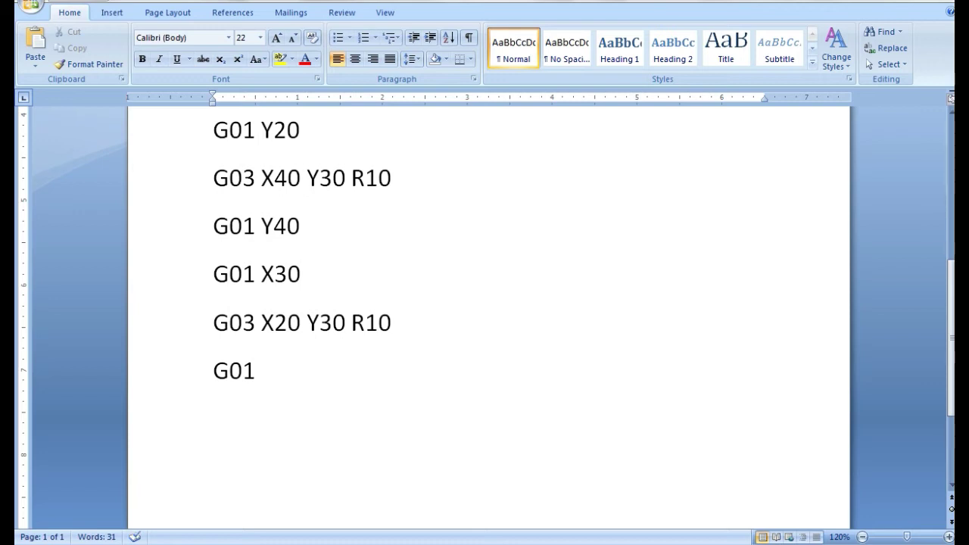
text( X10)
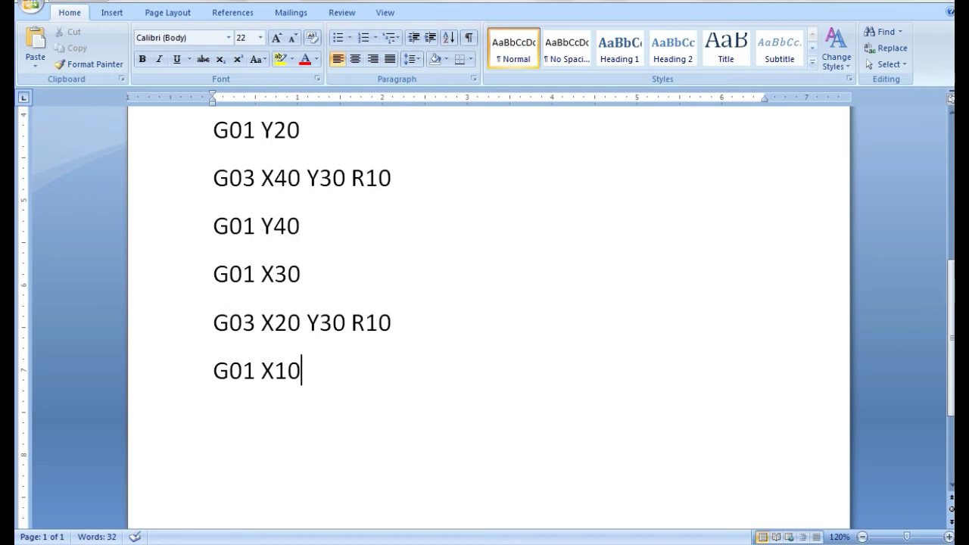
key(Return)
text(G01)
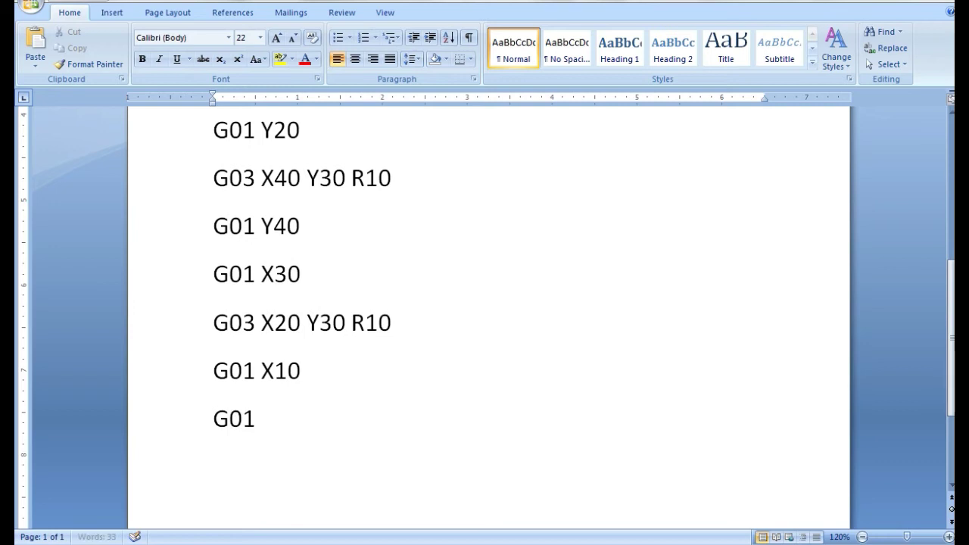
text( Y10)
key(Return)
text(G)
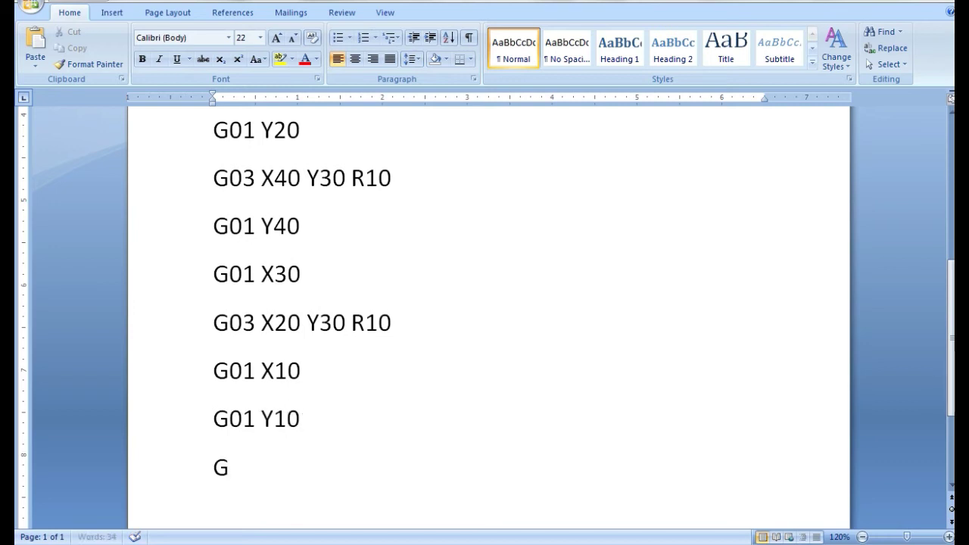
text(01 Z5)
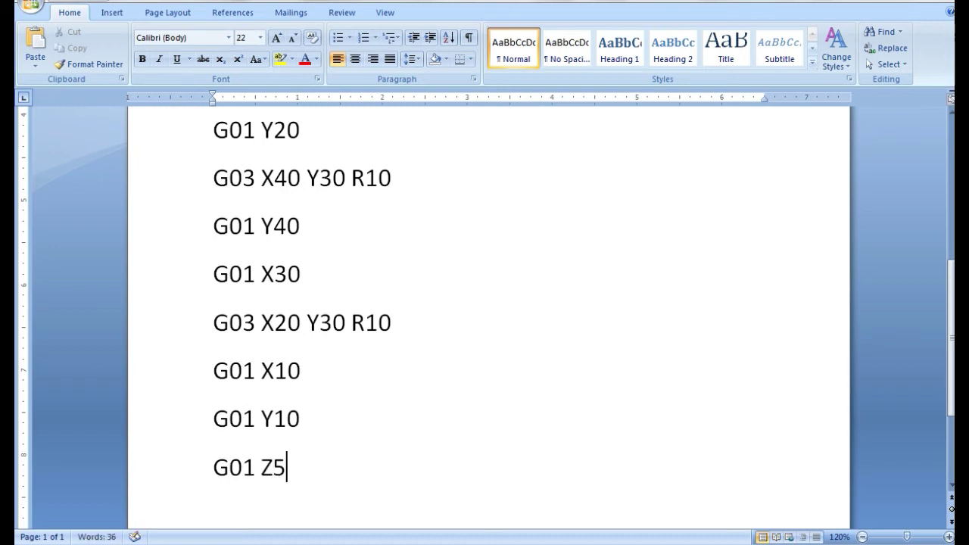
Add G00 X0 Y0 and an M99 line, then remove the temporary SUB PROGRAM EXIST note.
scroll(373, 397, down, 2)
scroll(374, 398, down, 1)
scroll(372, 398, down, 1)
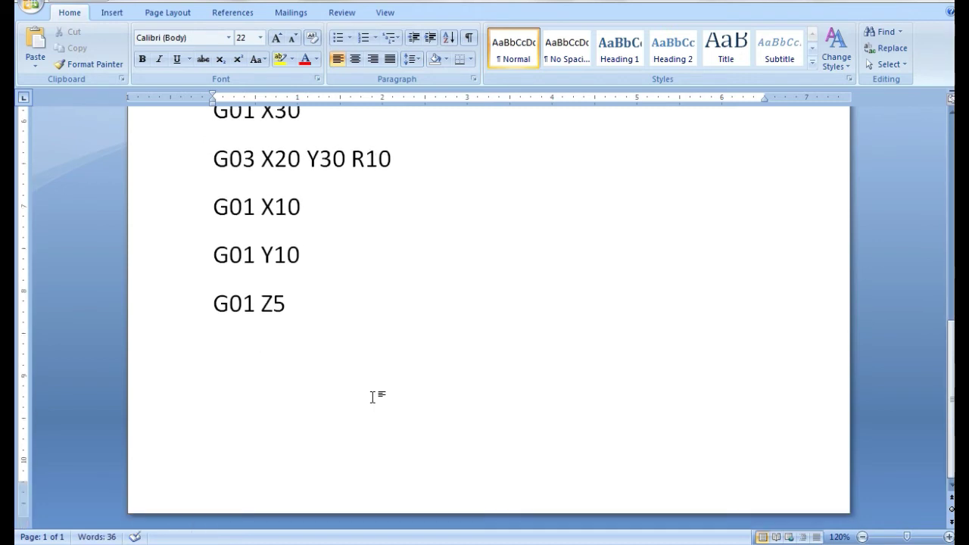
key(Return)
text(G)
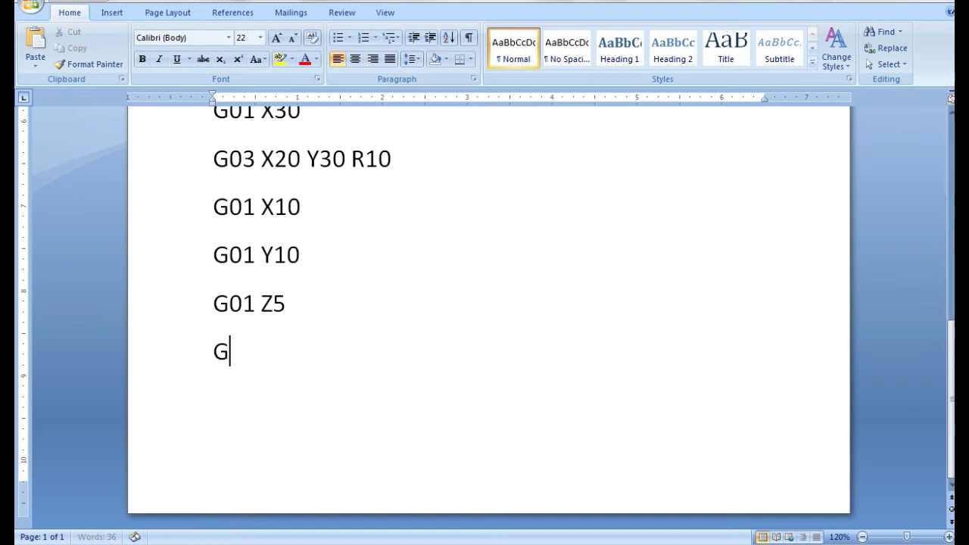
text(00 X0 Y)
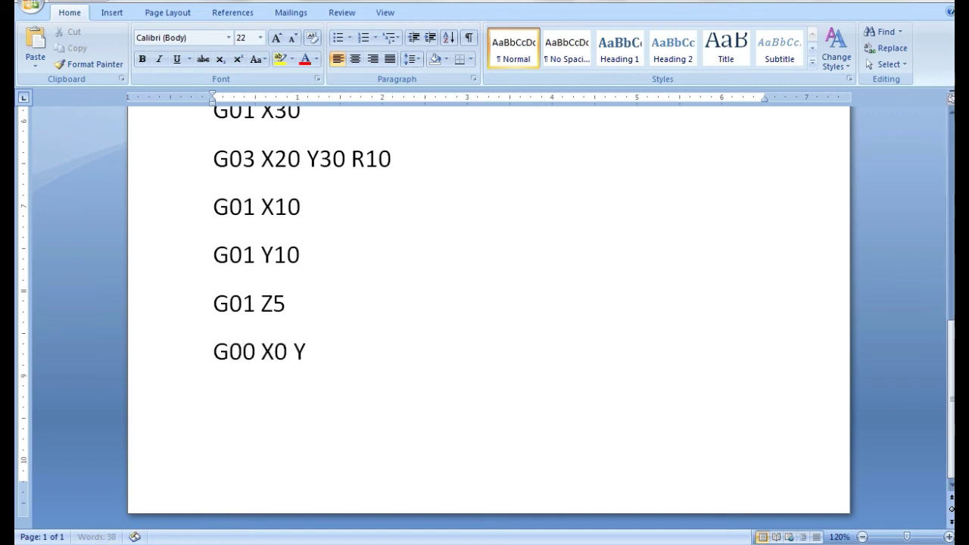
text(0)
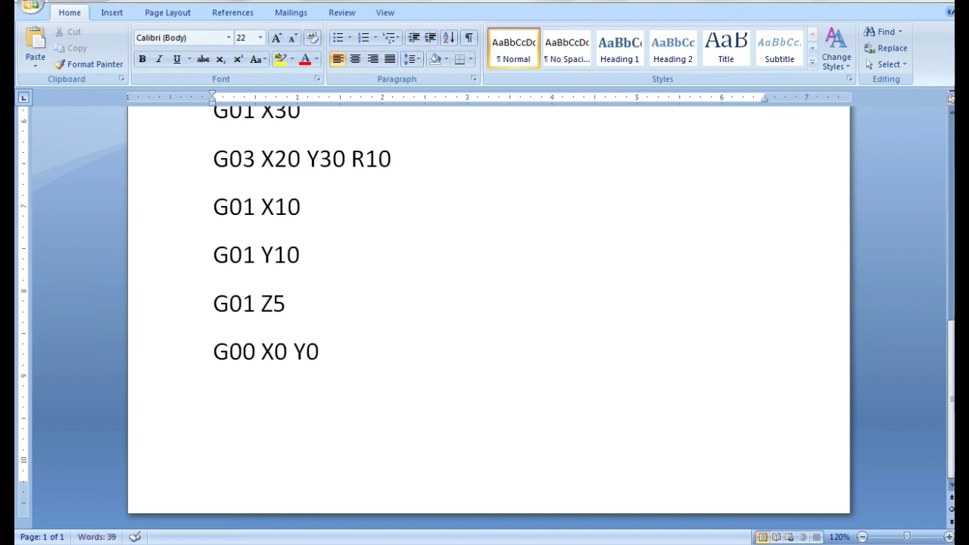
key(Return)
text(M99)
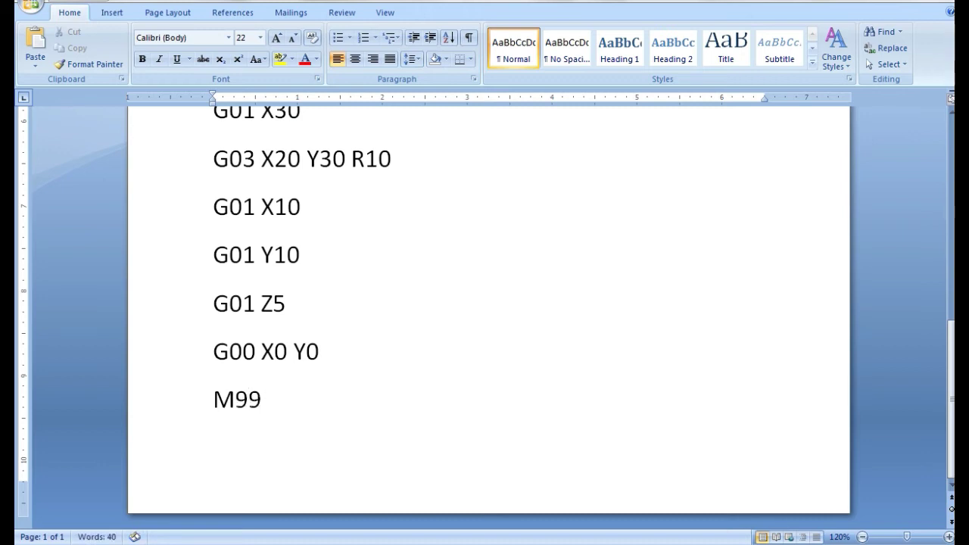
text( S)
text(UB PROGRAM EX)
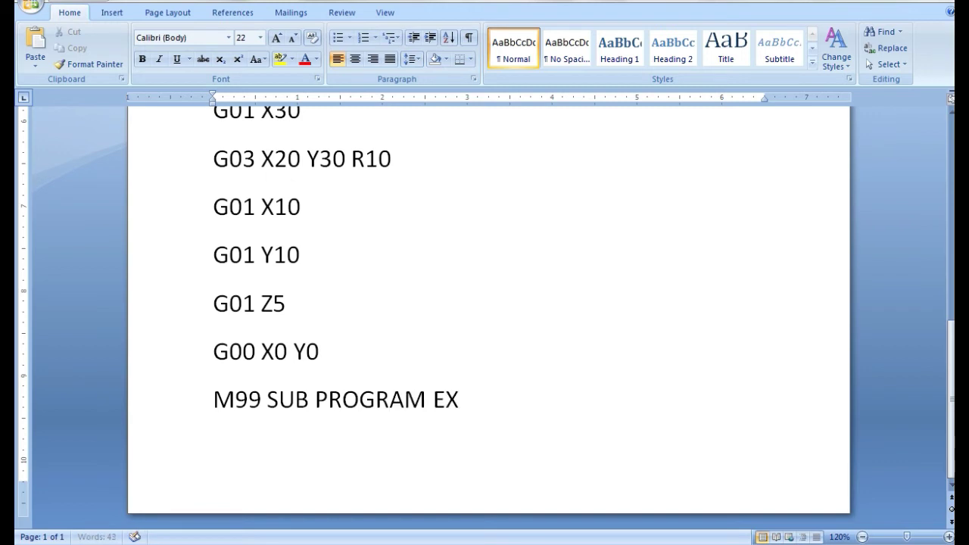
text(IST)
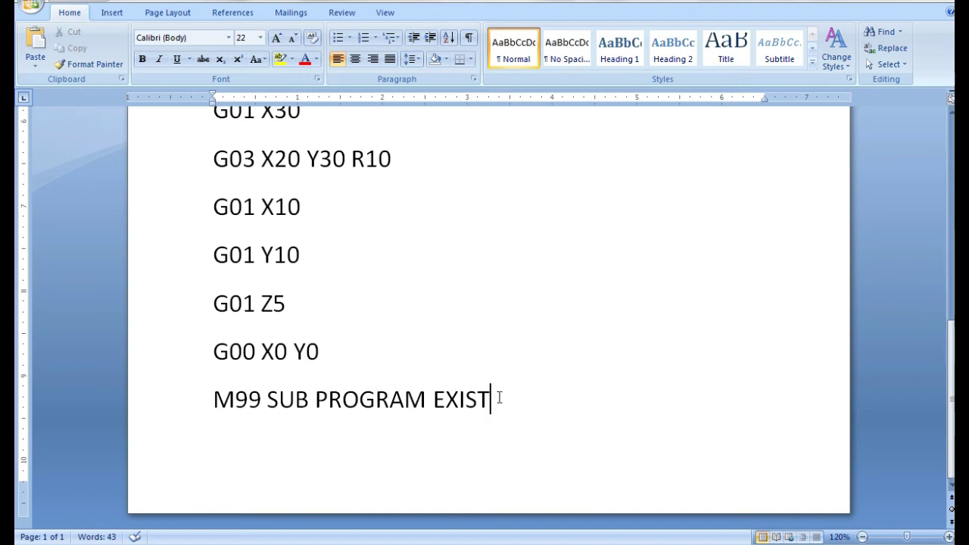
drag(495, 396, 280, 400)
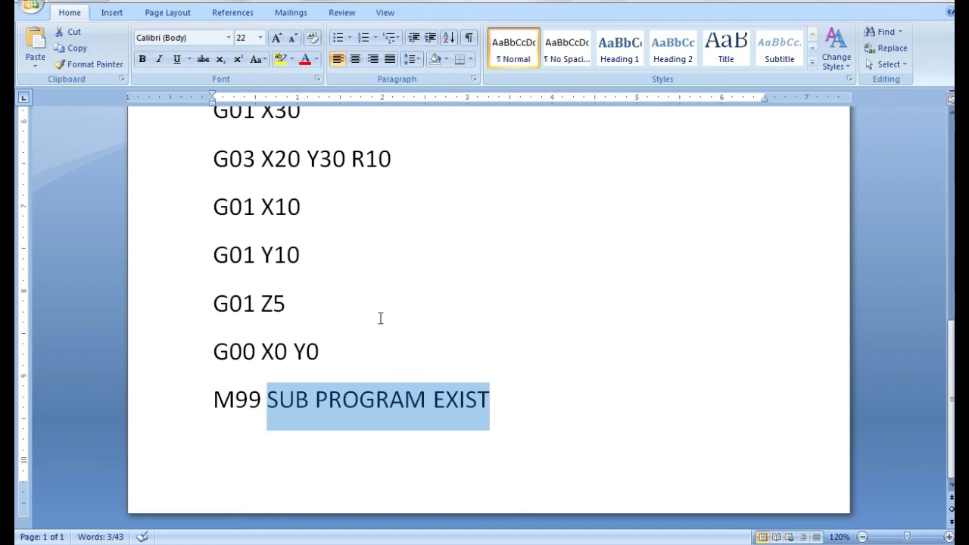
key(ctrl+x)
Under MAIN PROGRAM, enter the billet line [BILLET X100 Y100 Z10, accepting the spacing fix.
scroll(381, 318, up, 5)
click(215, 266)
text([BILLET)
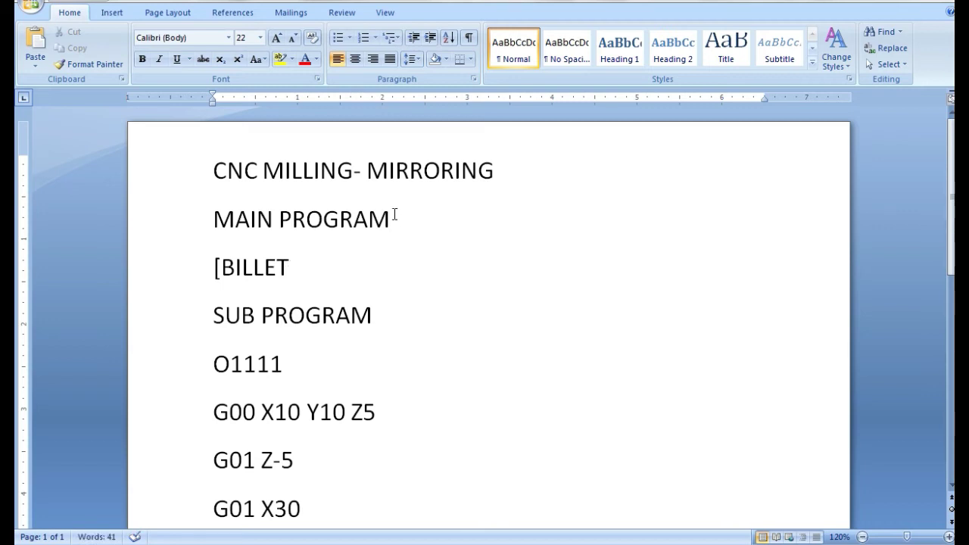
scroll(396, 210, down, 1)
scroll(372, 225, down, 2)
scroll(282, 356, down, 4)
scroll(282, 355, down, 4)
scroll(283, 351, up, 5)
scroll(287, 227, up, 4)
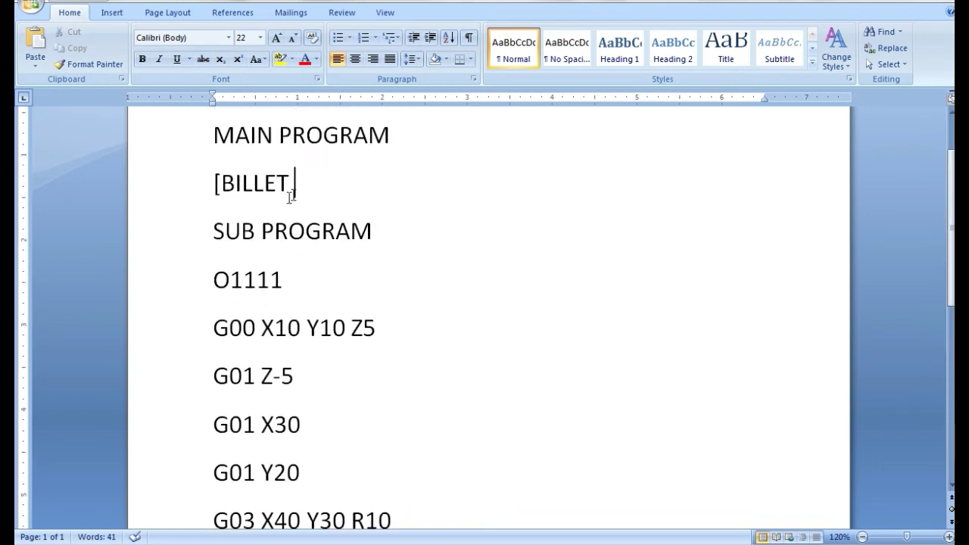
drag(207, 179, 299, 182)
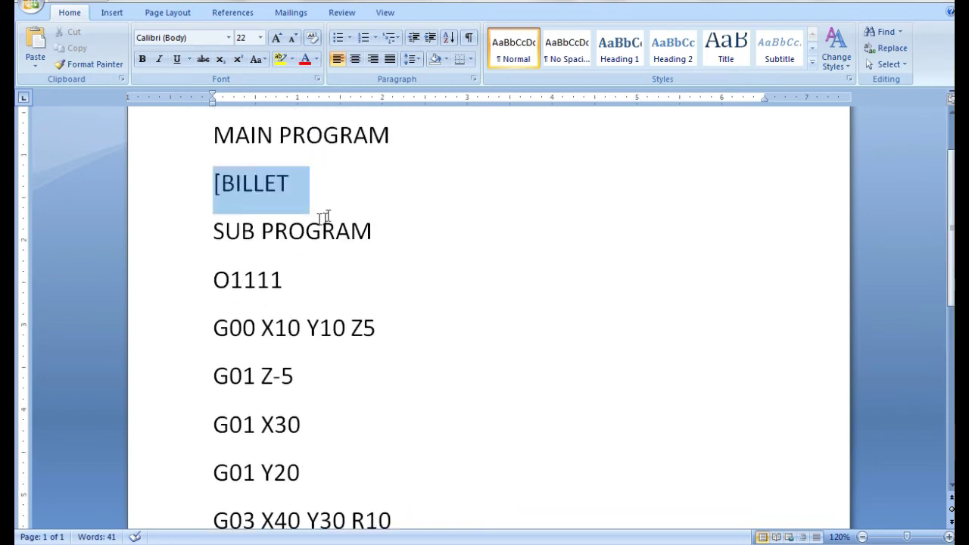
click(333, 198)
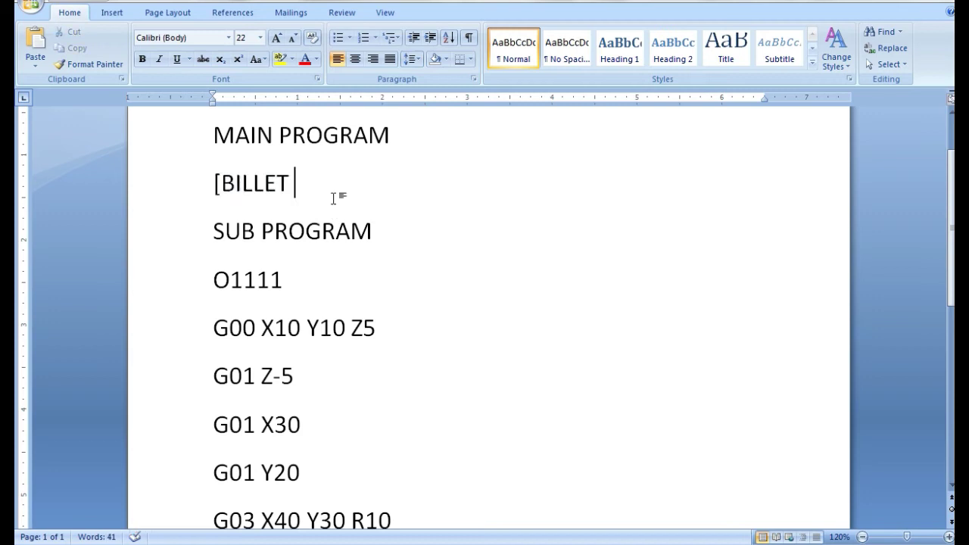
text(X100 Y100 Z10)
key(Return)
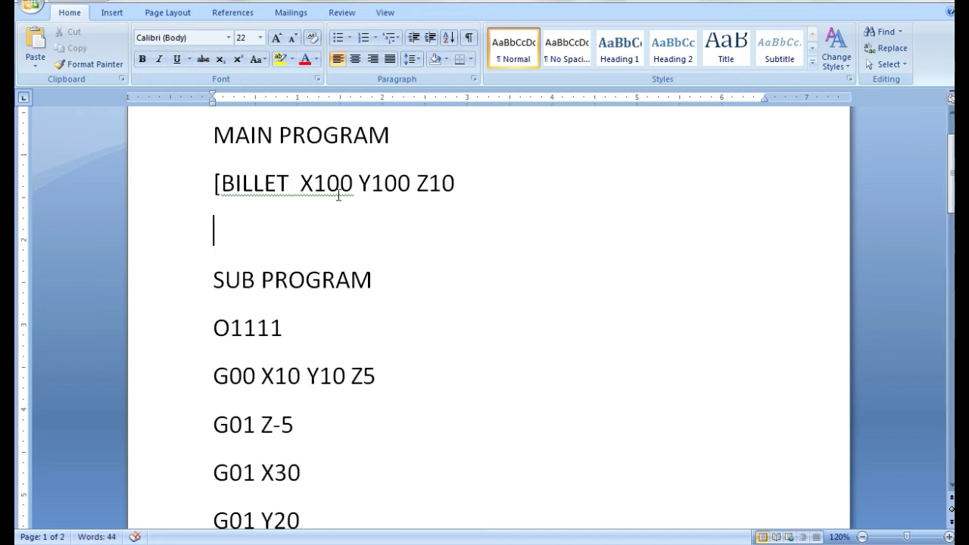
right_click(354, 198)
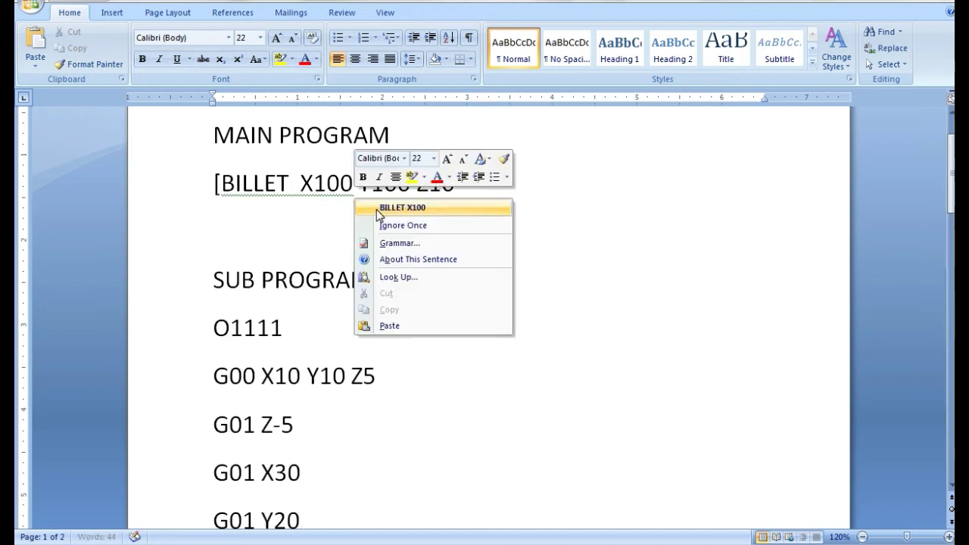
click(377, 209)
Add the lines G21 G40 G94 and G91 below the billet line.
click(287, 219)
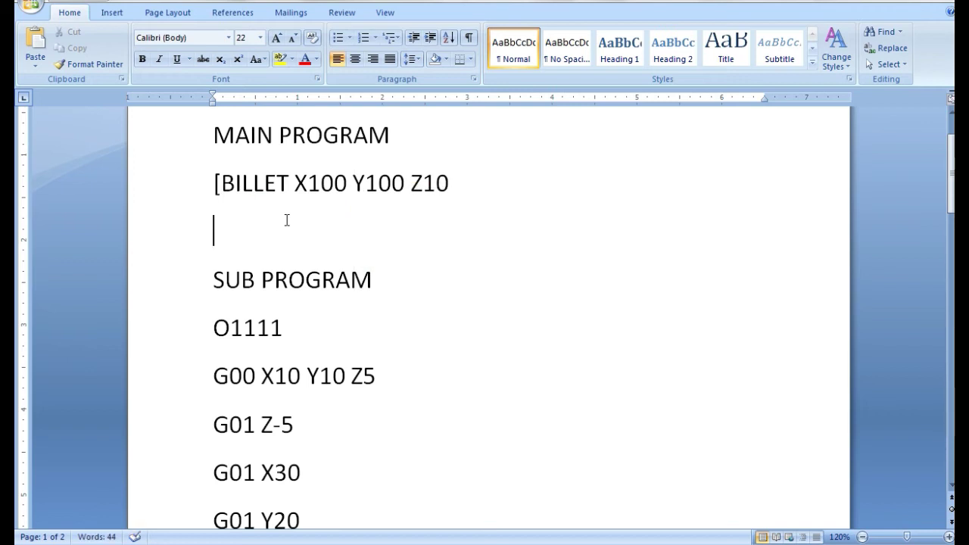
text(G21)
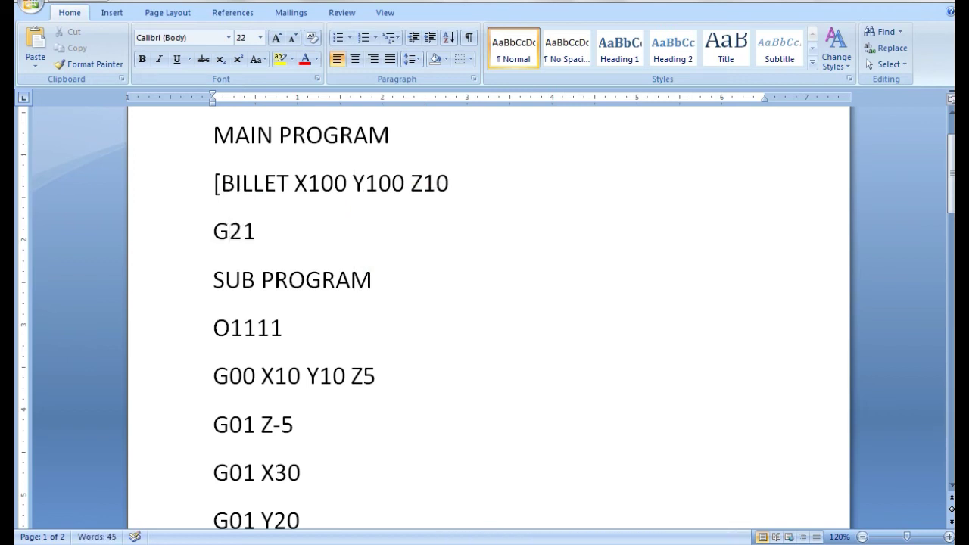
text( G40 G94)
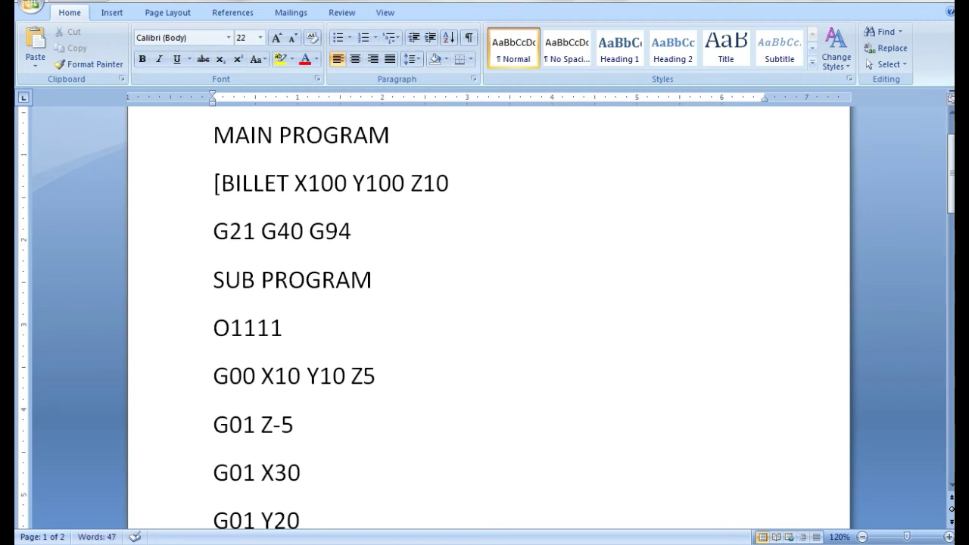
key(Return)
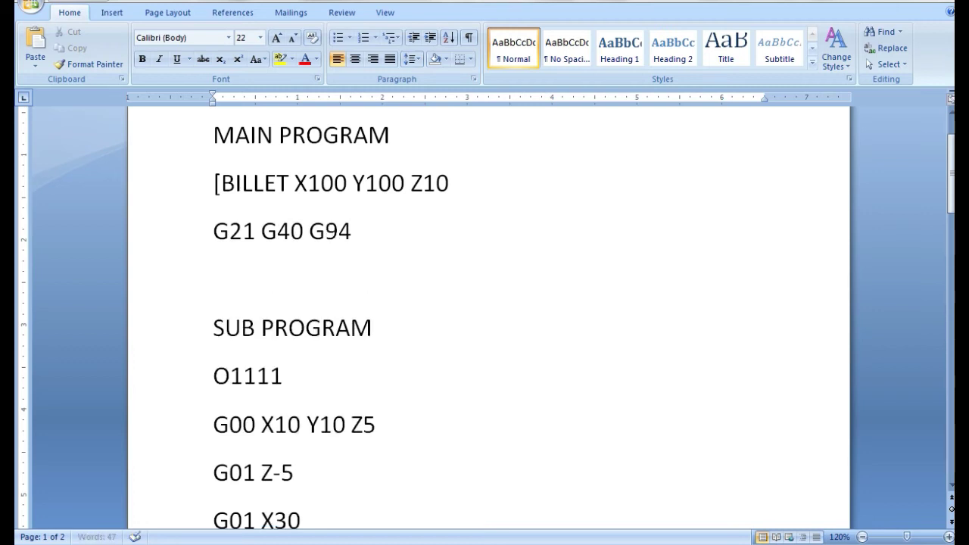
text(G91)
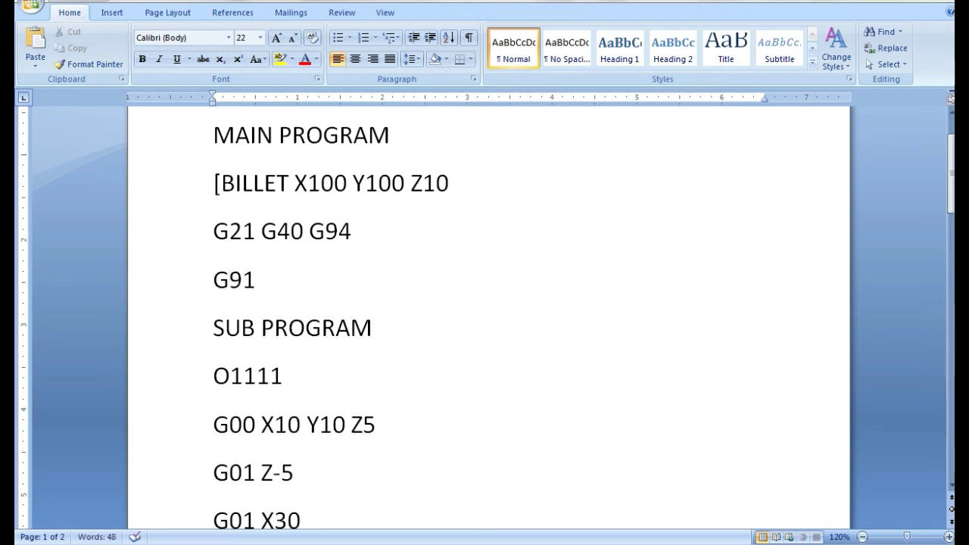
Add the homing lines G28 Z0 and G28 X0 Y0 beneath G91.
key(Return)
text(G28 )
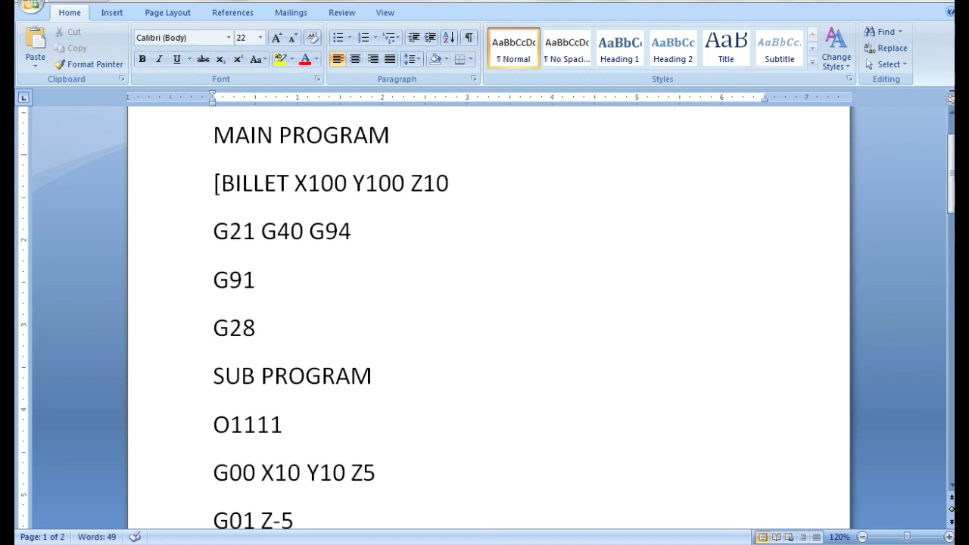
text(Z0)
key(Return)
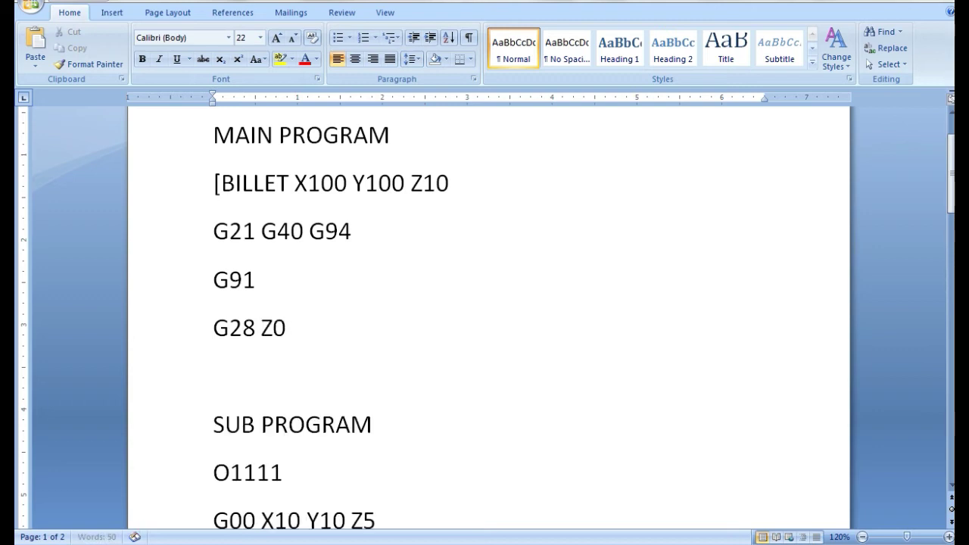
text(G)
text(28 X0 Y0)
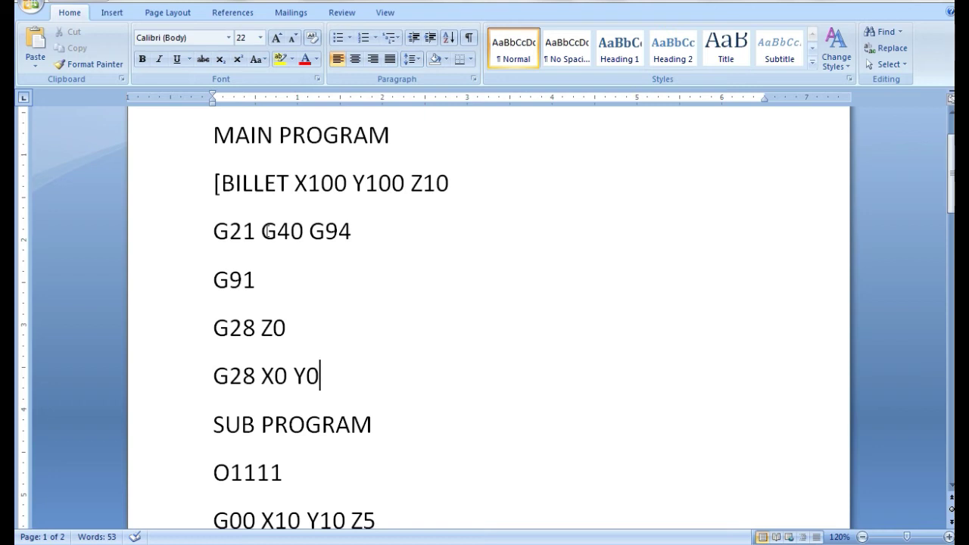
drag(258, 273, 213, 284)
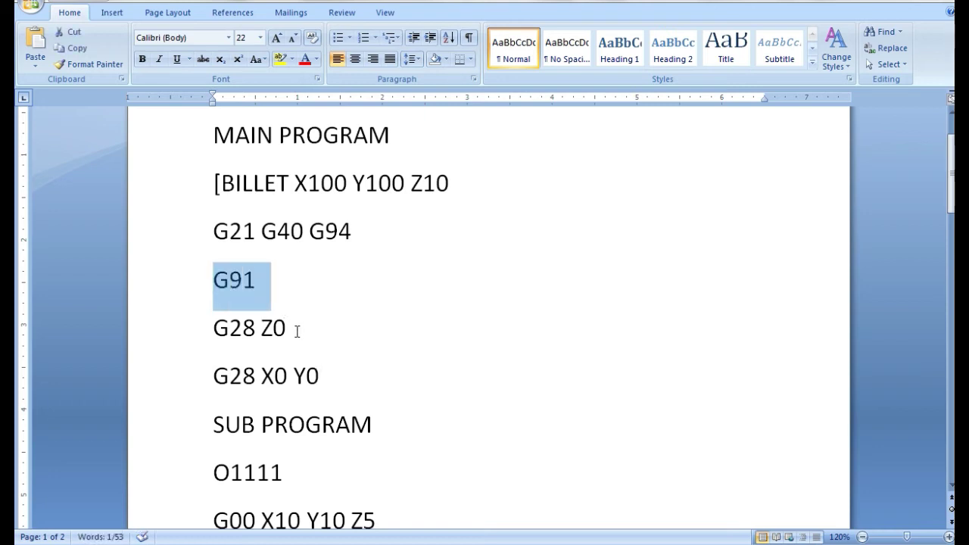
click(296, 329)
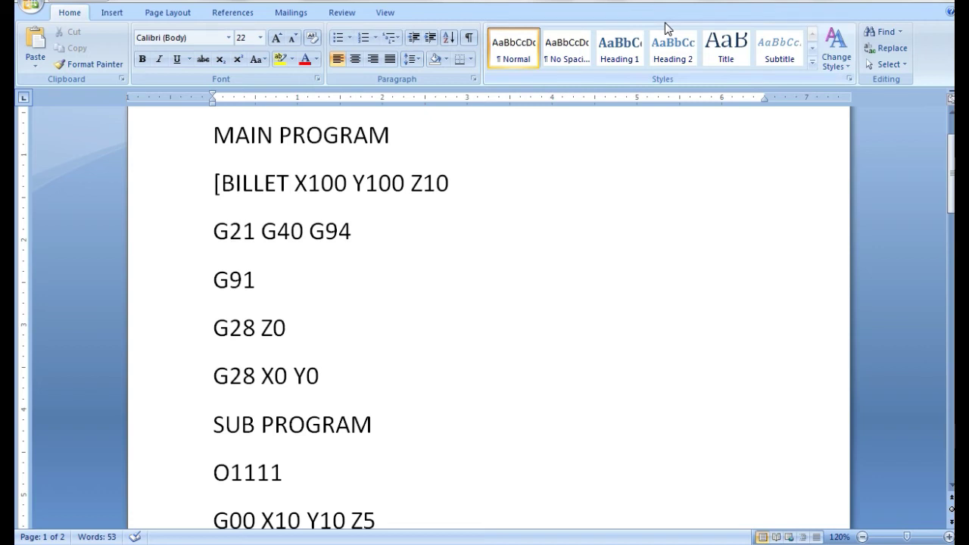
Insert M06 T01 and M03 S1500 lines after G28 X0 Y0, leaving an empty line below.
scroll(624, 145, down, 2)
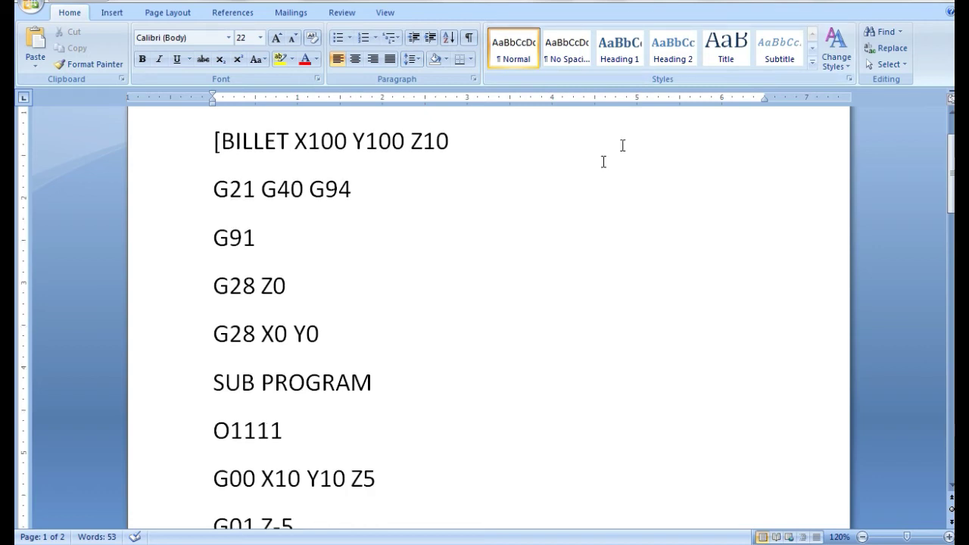
click(341, 291)
mouse_move(338, 299)
mouse_down()
mouse_move(221, 177)
mouse_move(212, 136)
mouse_up()
scroll(218, 170, up, 1)
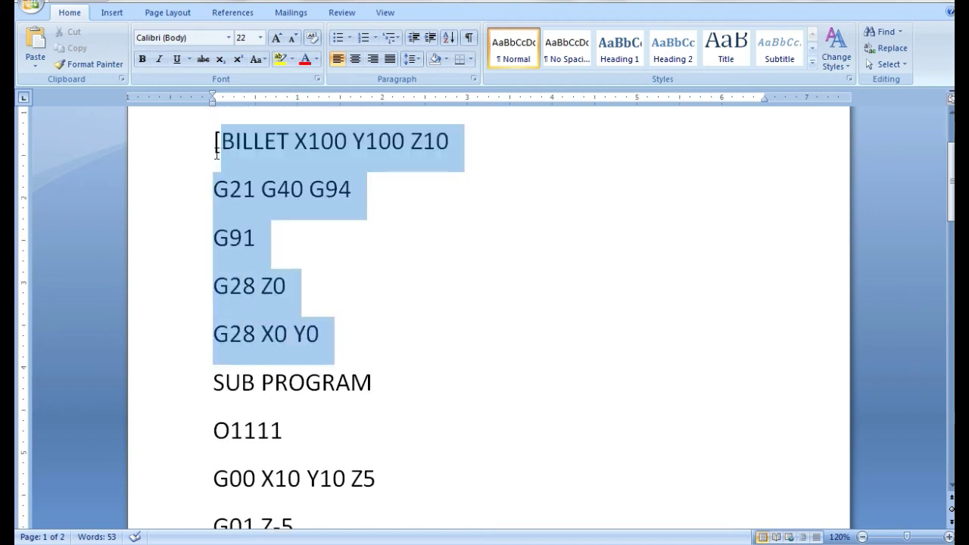
click(335, 342)
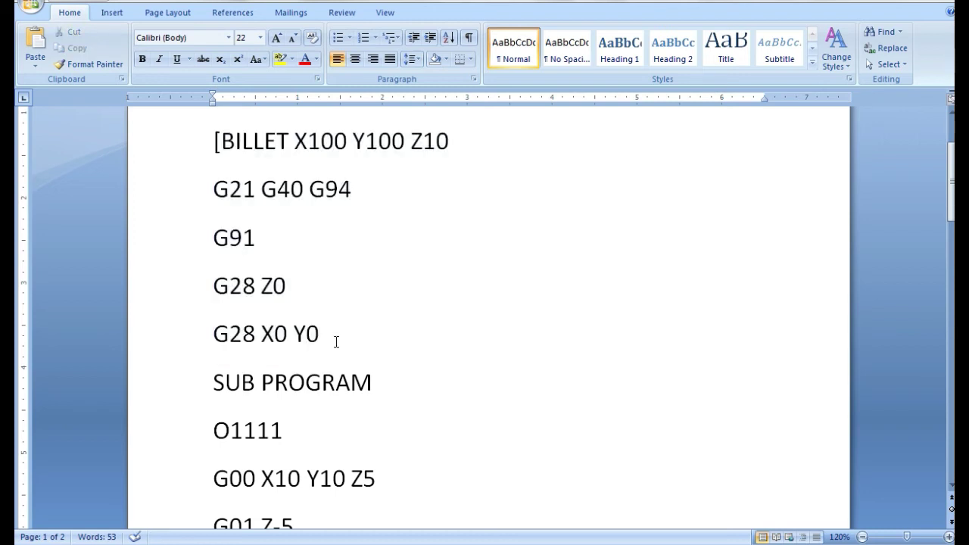
key(Return)
text(M06 T01)
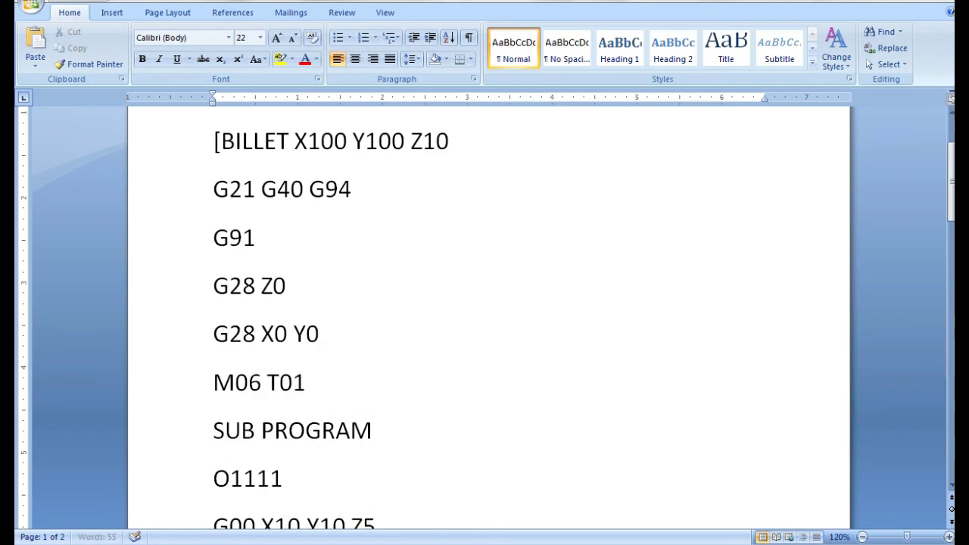
key(Return)
text(M03 S1500)
key(Return)
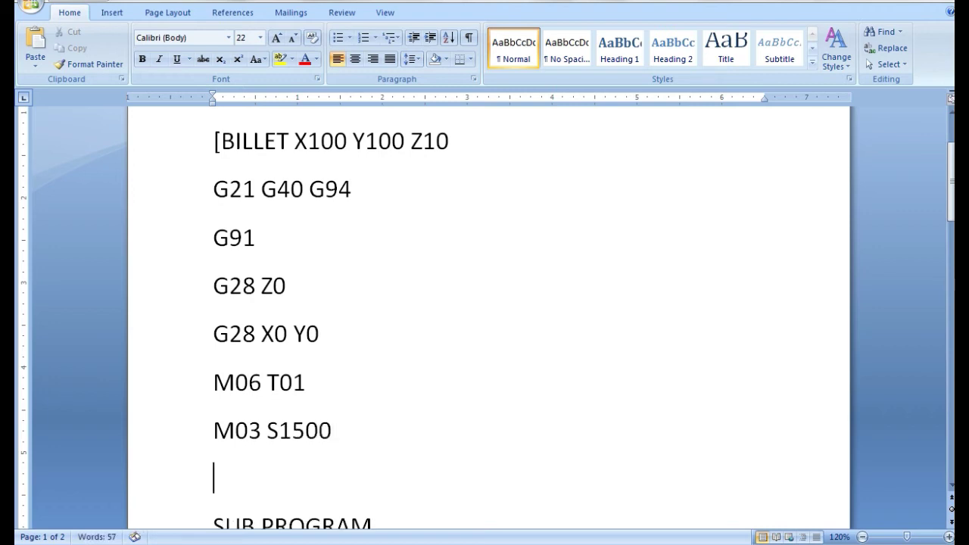
scroll(489, 318, down, 2)
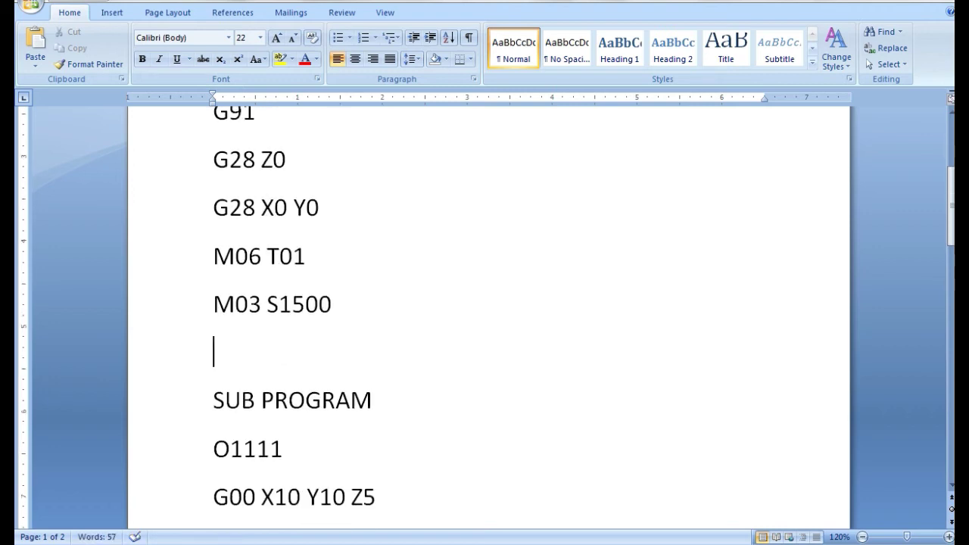
text(G90)
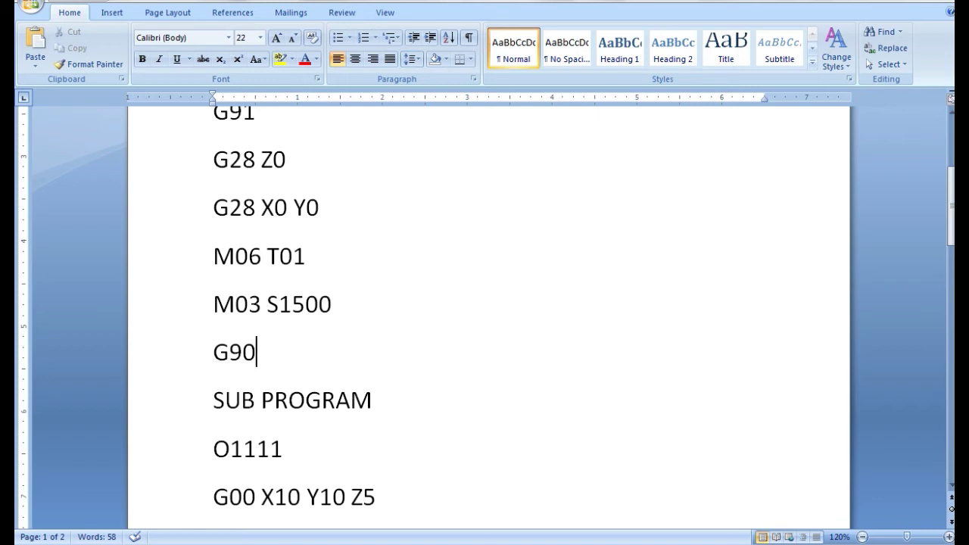
key(Return)
text(G00 X0)
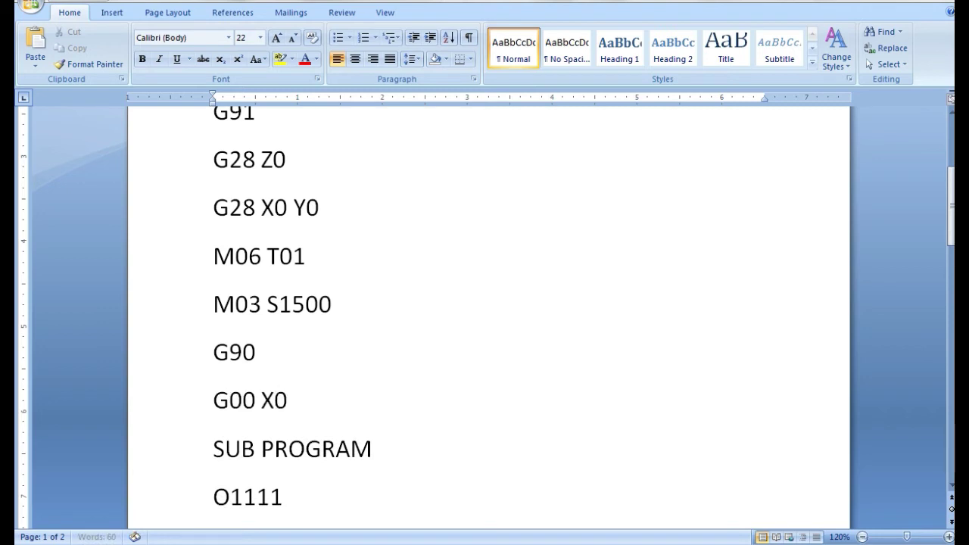
text( Y0 Z5)
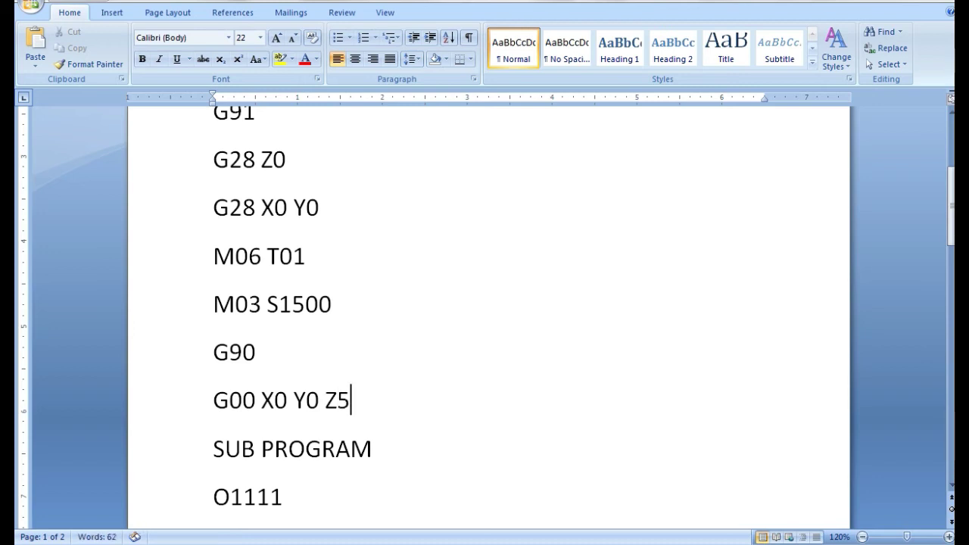
scroll(341, 342, down, 1)
scroll(341, 342, down, 1)
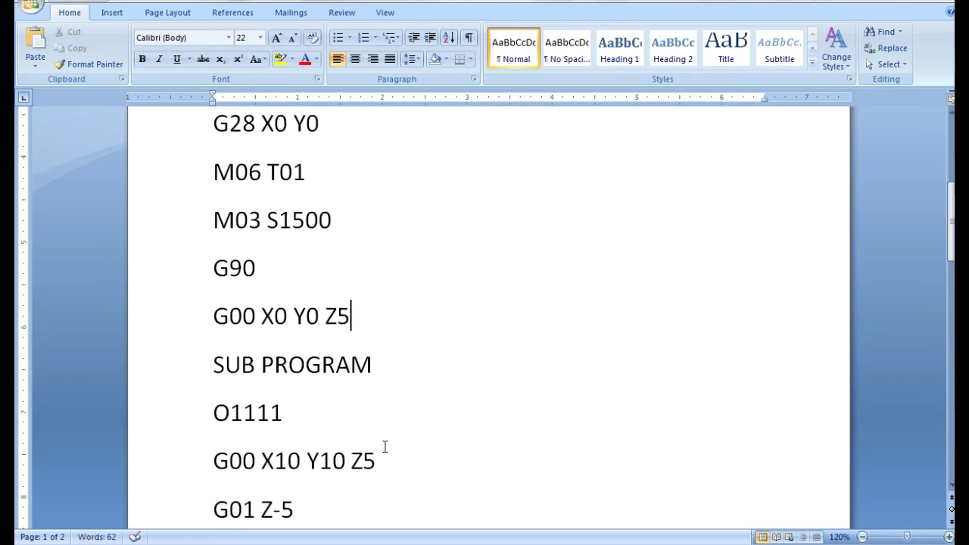
drag(385, 461, 229, 463)
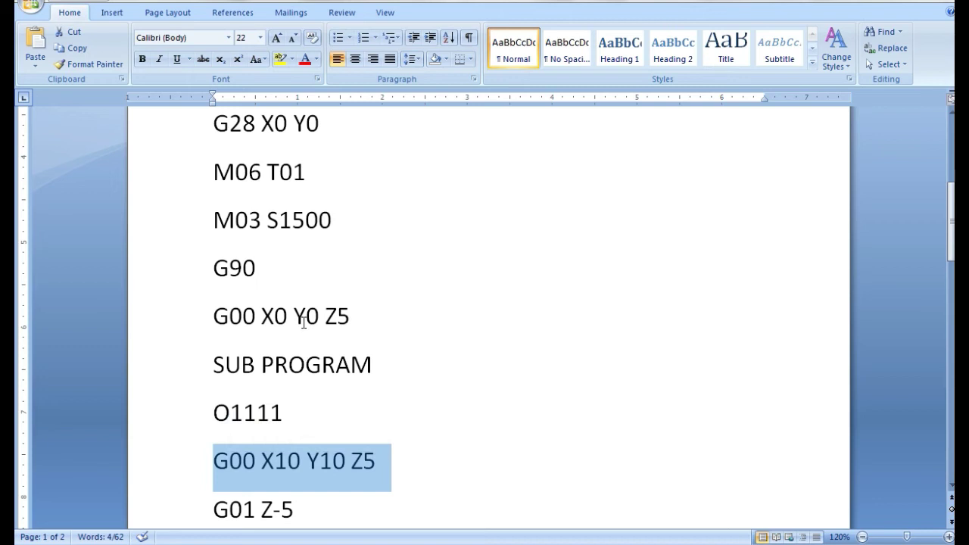
Add the subprogram call M98 P1111 on a new line after G00 X0 Y0 Z5.
click(351, 316)
key(Return)
text(M98)
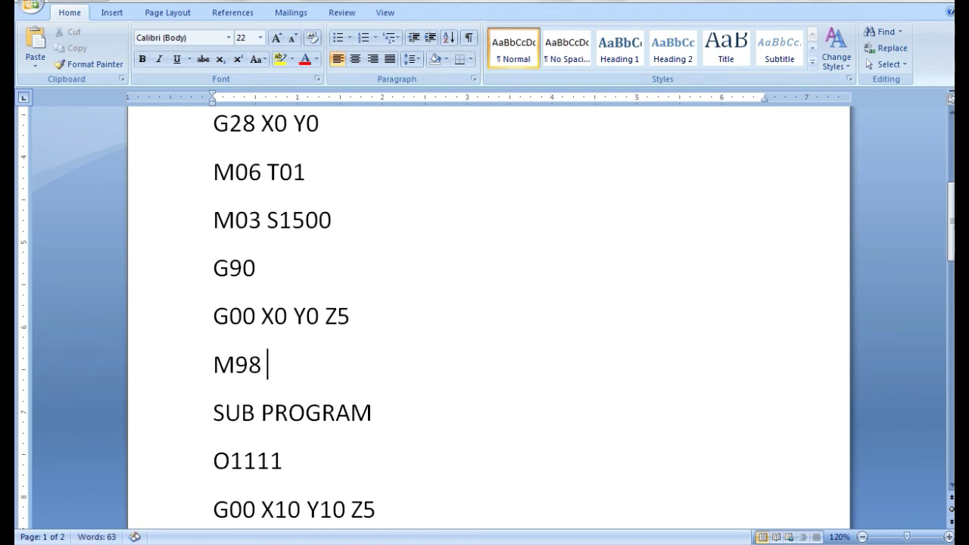
text( S)
text(UB PR)
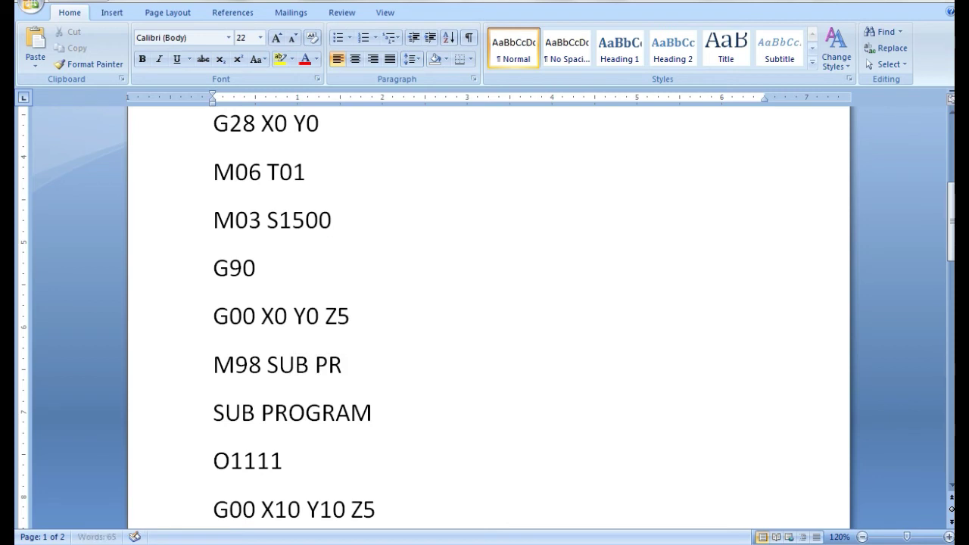
text(OGRAM CALL)
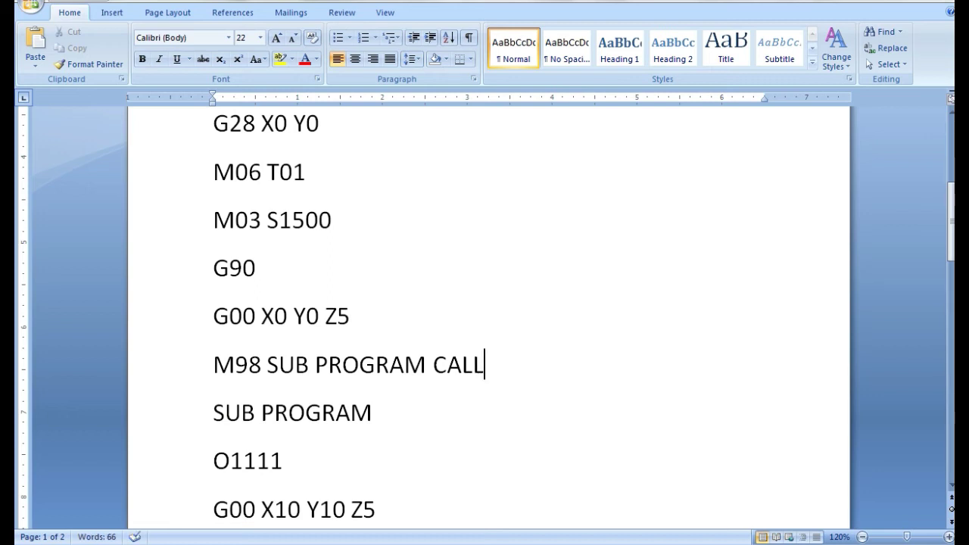
key(BackSpace)
key(BackSpace)
key(BackSpace)
key(BackSpace)
key(BackSpace)
key(BackSpace)
key(BackSpace)
key(BackSpace)
key(BackSpace)
key(BackSpace)
key(BackSpace)
key(BackSpace)
key(BackSpace)
key(BackSpace)
key(BackSpace)
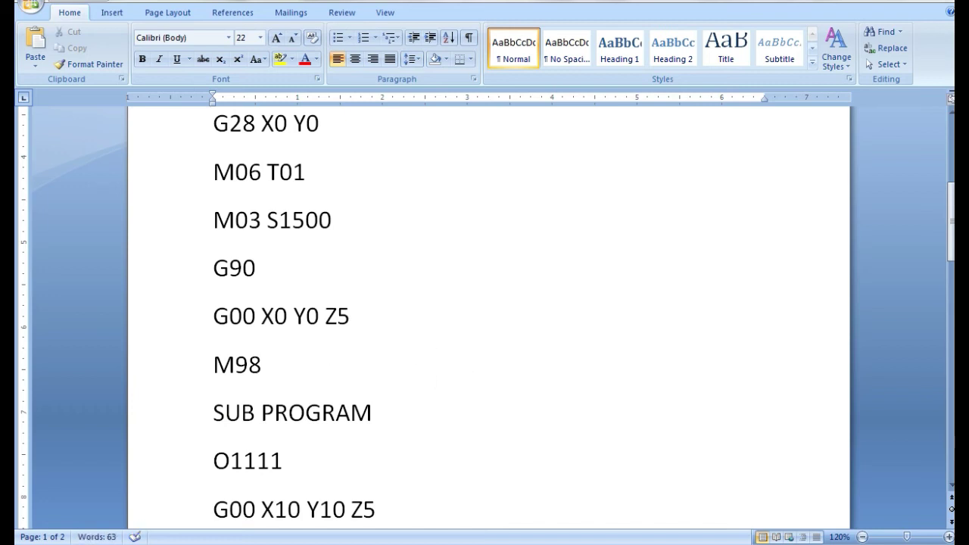
text( P)
text(1111)
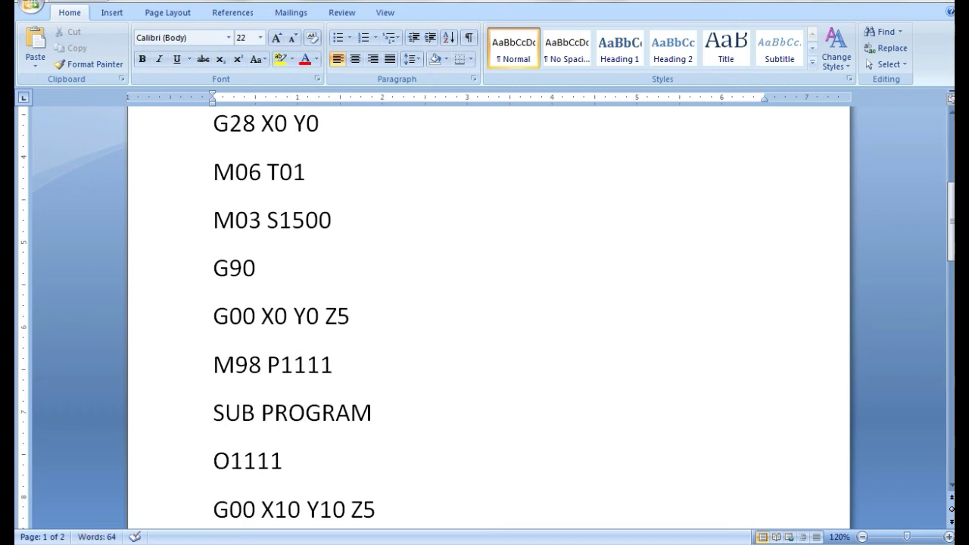
drag(231, 461, 213, 460)
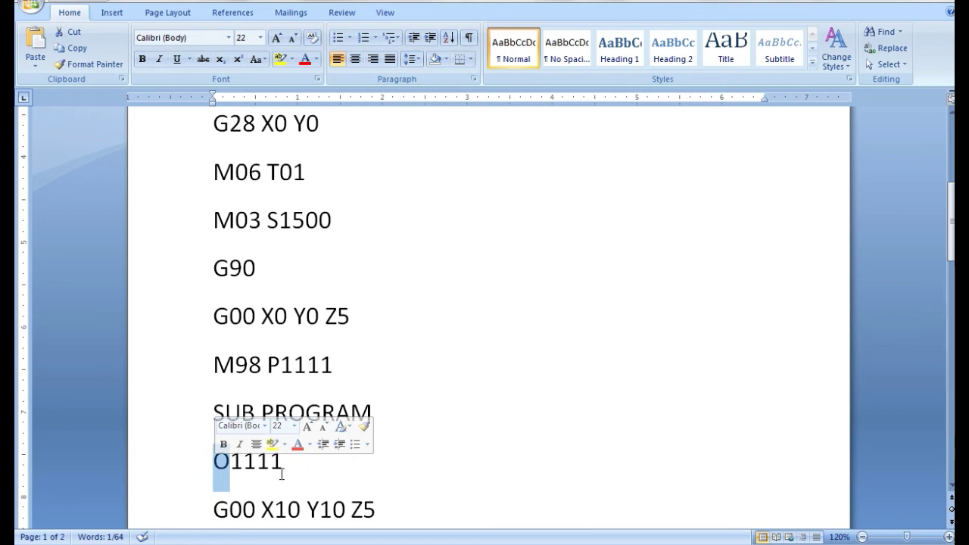
Add an M70 line after M98 P1111, deleting its temporary X MIRROR ON note.
key(Right)
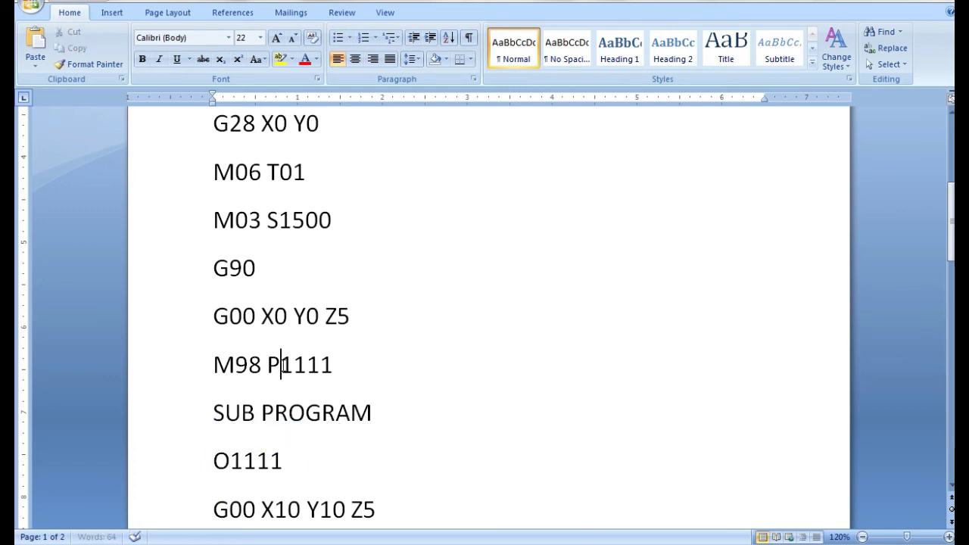
drag(280, 365, 275, 363)
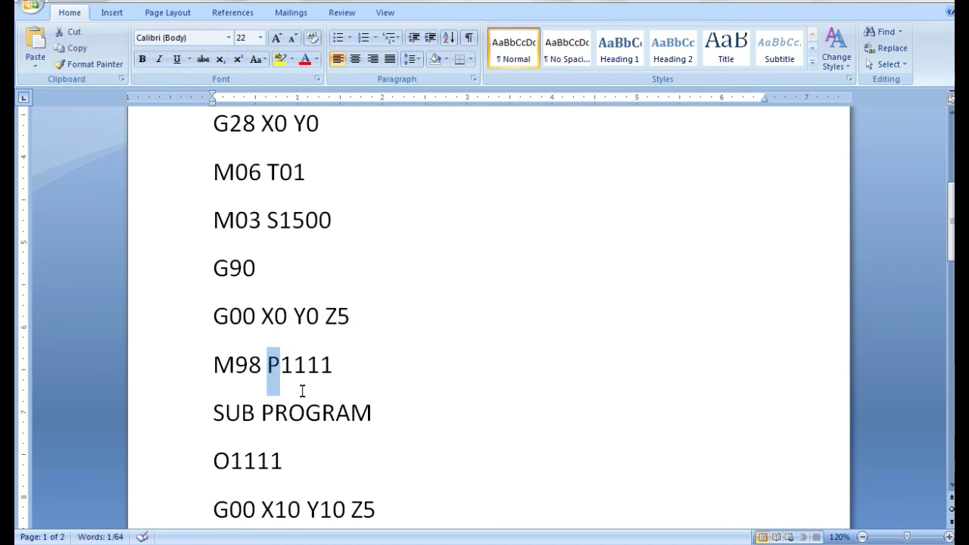
click(341, 365)
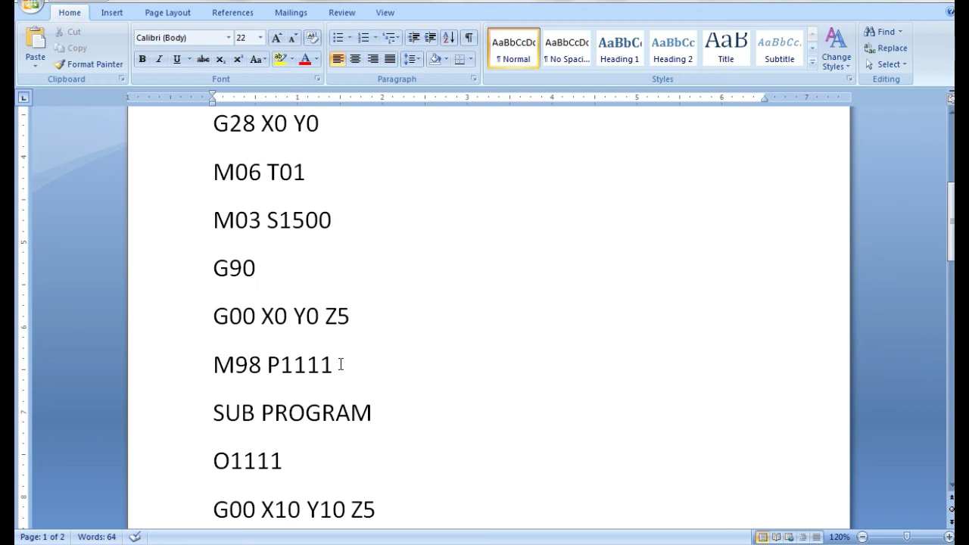
key(Return)
text(M70)
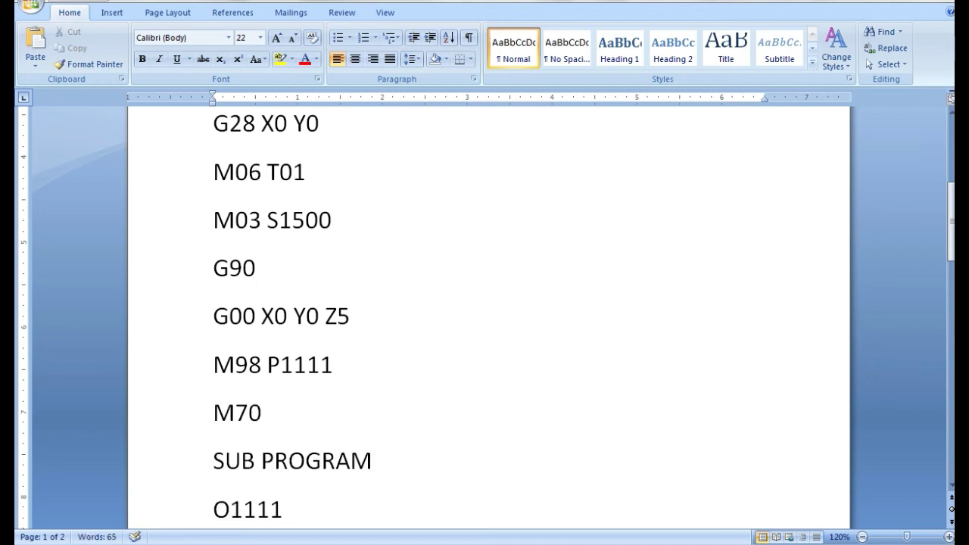
text( X MIRROR ON)
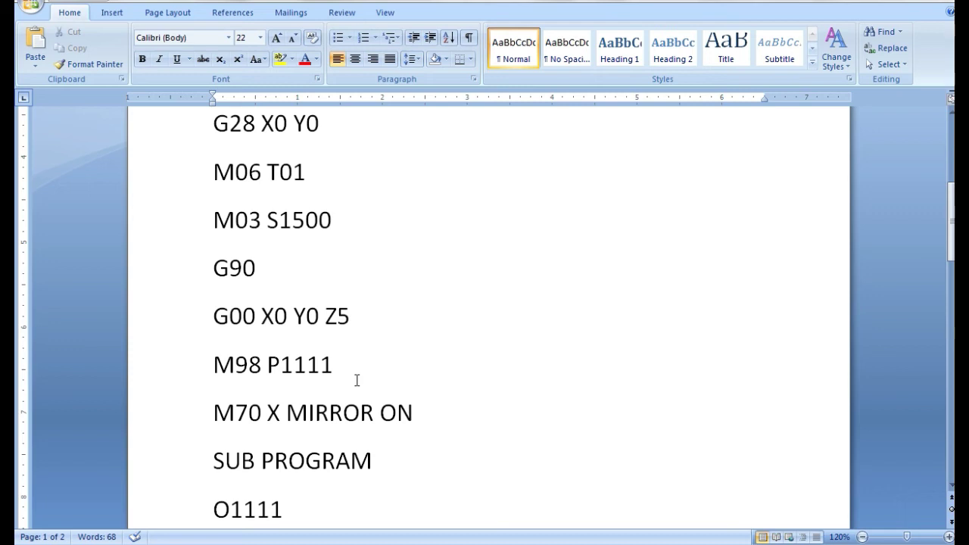
drag(426, 413, 275, 420)
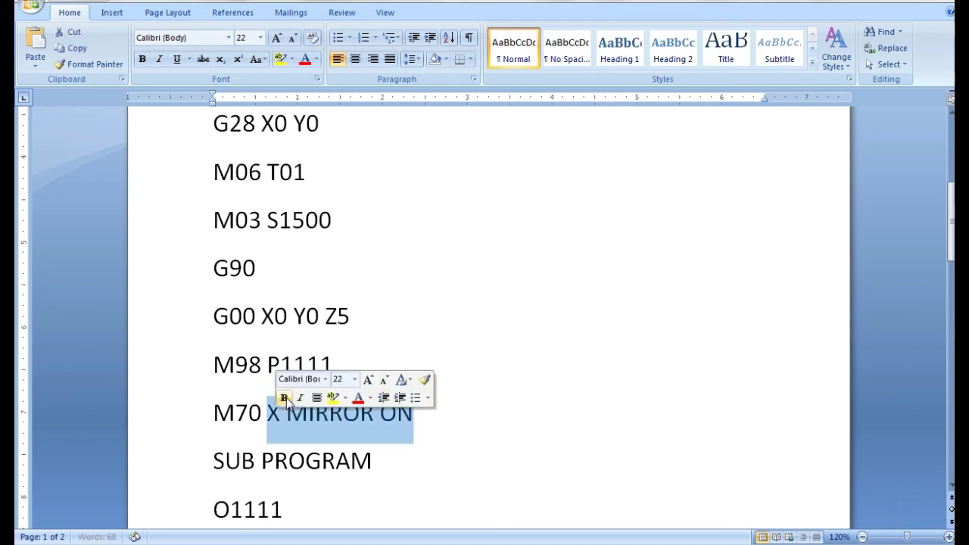
key(Delete)
After M70, add M98 P1111 and an M71 line with its Y MIRROR ON note deleted.
scroll(288, 397, down, 1)
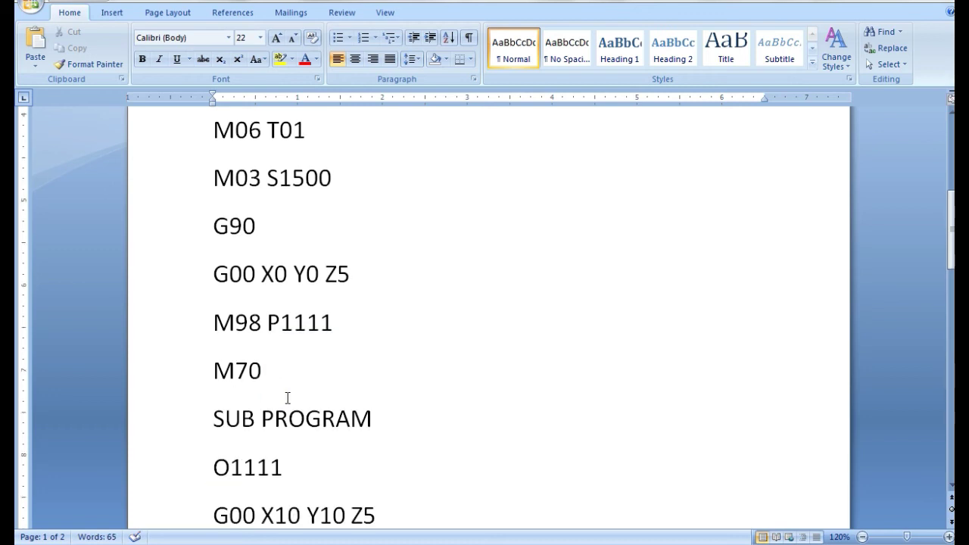
scroll(288, 397, down, 1)
key(Return)
text(M98)
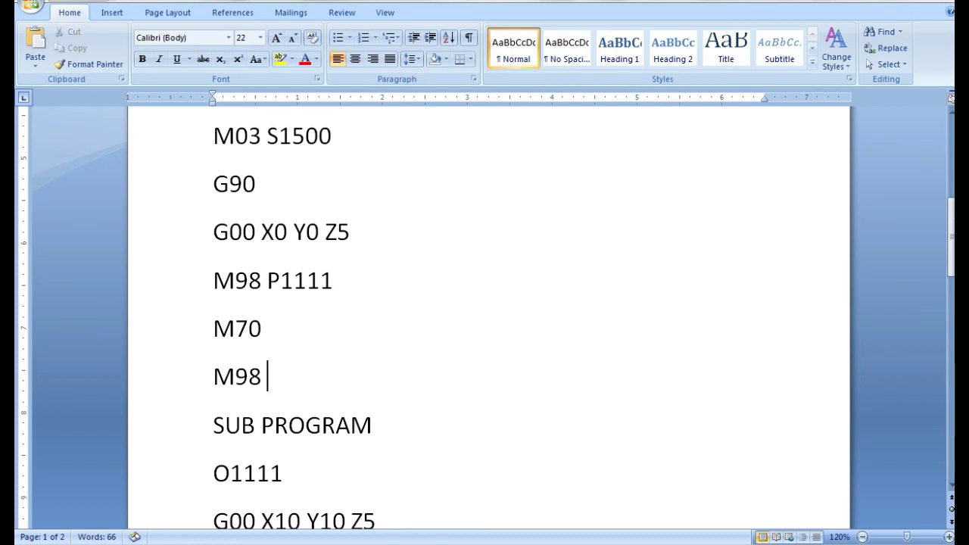
text( P1111)
key(Return)
text(M71 Y MIRROR ON)
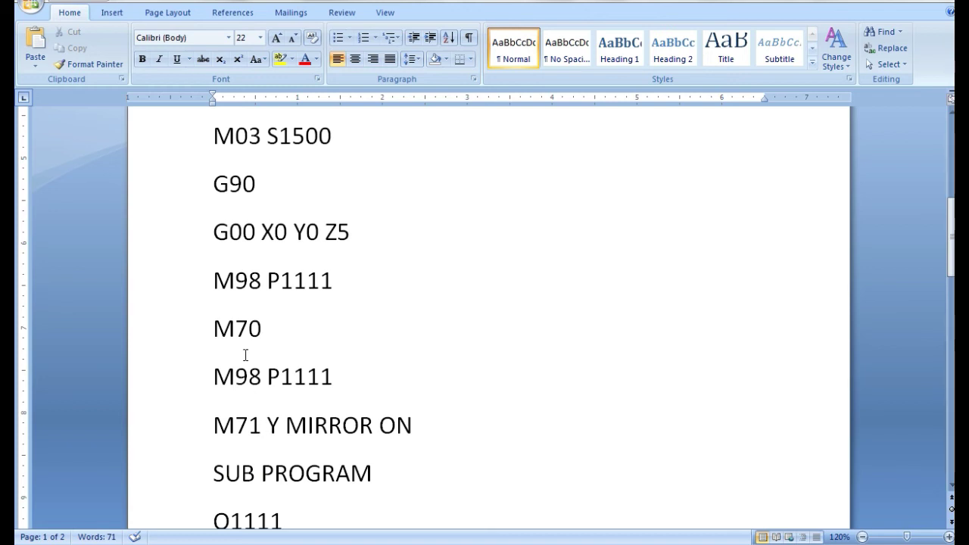
drag(415, 425, 269, 425)
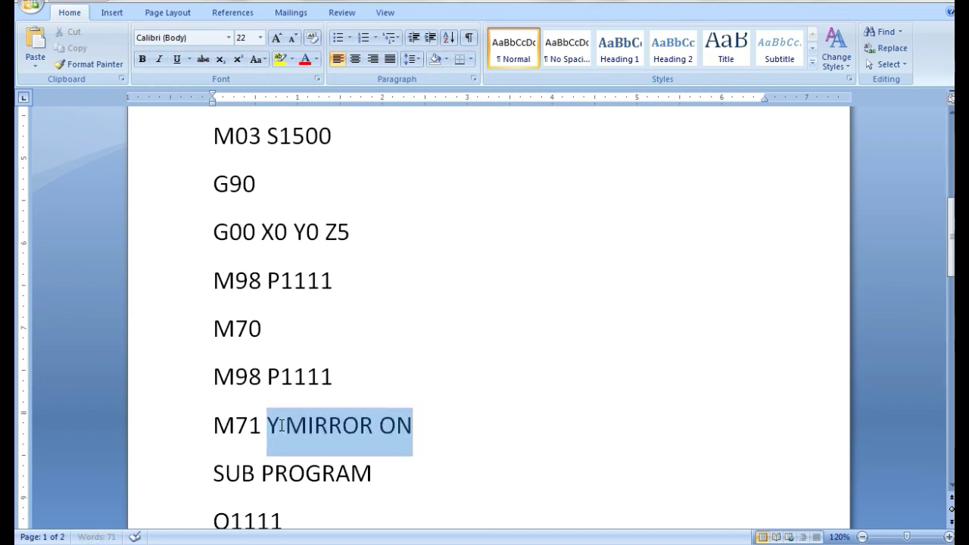
key(Delete)
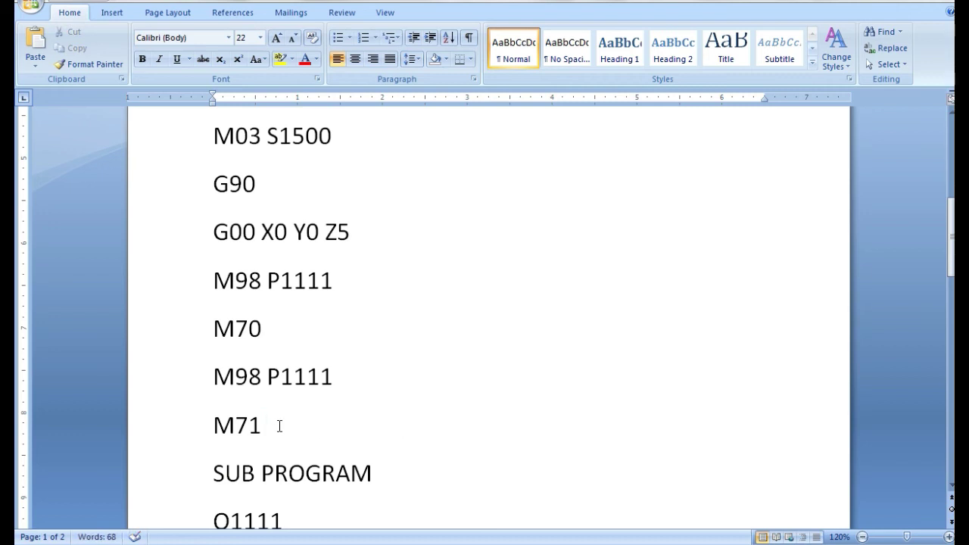
Add another M98 P1111 line followed by M80 X MIRROR OFF.
key(Return)
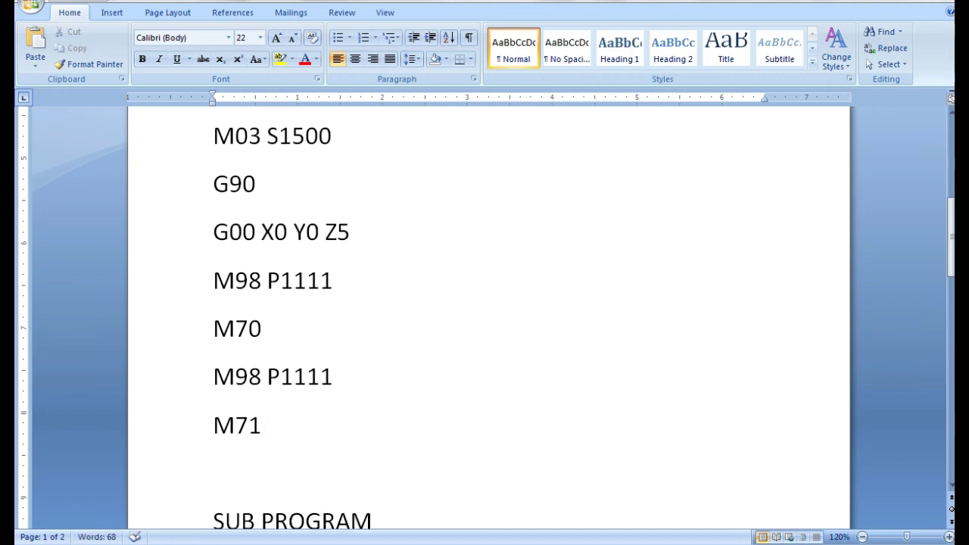
scroll(275, 427, down, 3)
text(M98 P1111)
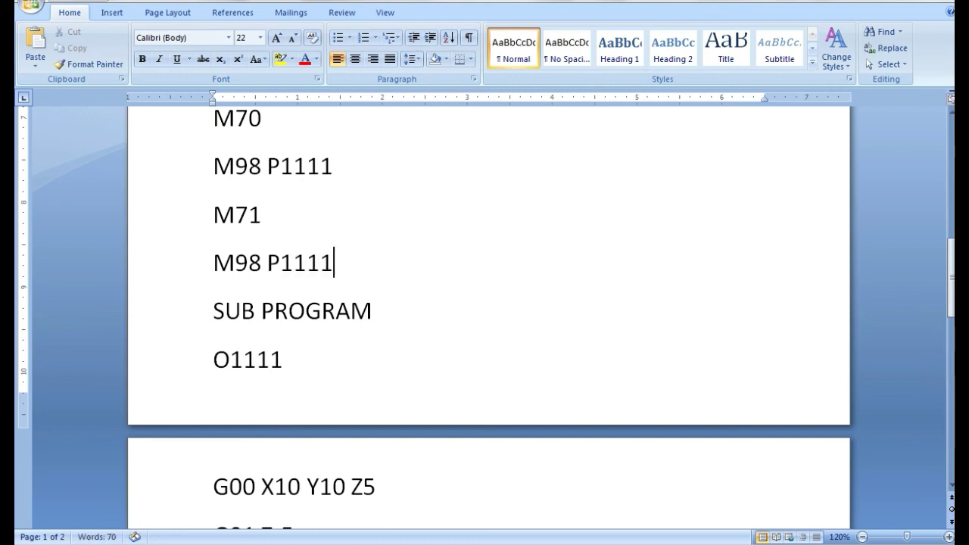
key(Return)
text(M80 X MIRROR OFF)
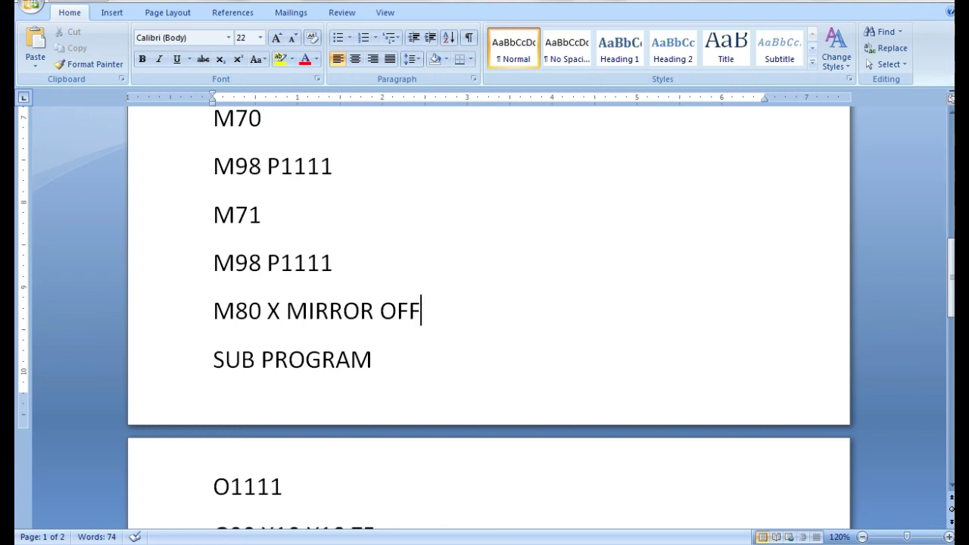
Trim the M80 note, then add M98 P1111 and M81 with its Y MIRROR OFF note removed.
key(BackSpace)
key(BackSpace)
key(BackSpace)
key(BackSpace)
key(BackSpace)
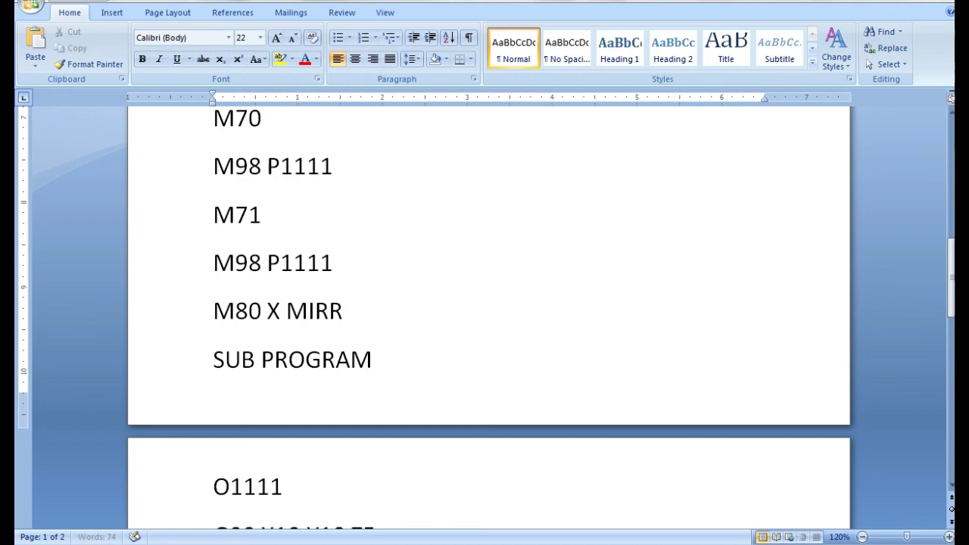
key(BackSpace)
key(BackSpace)
key(BackSpace)
key(BackSpace)
key(BackSpace)
key(BackSpace)
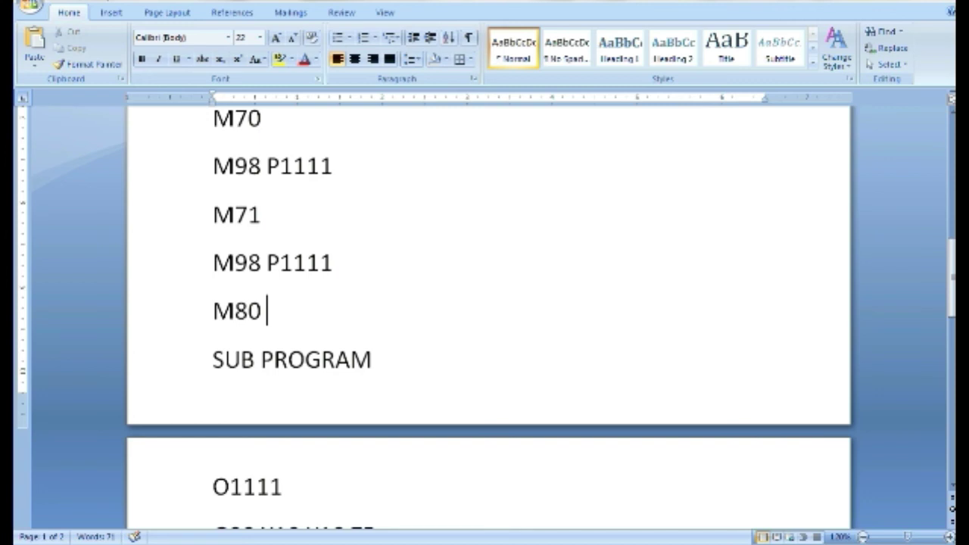
key(Return)
text(M98 P)
text(1111)
key(Return)
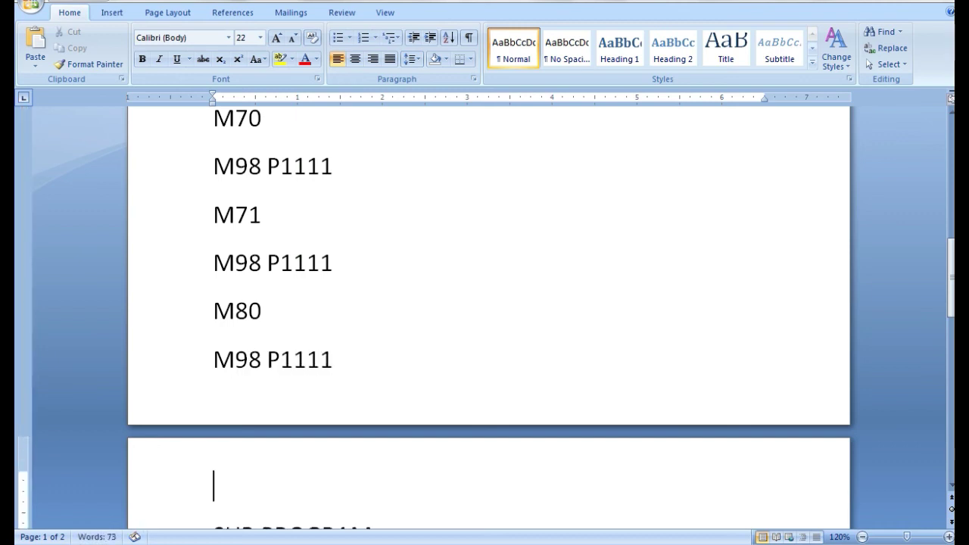
text(M81 Y)
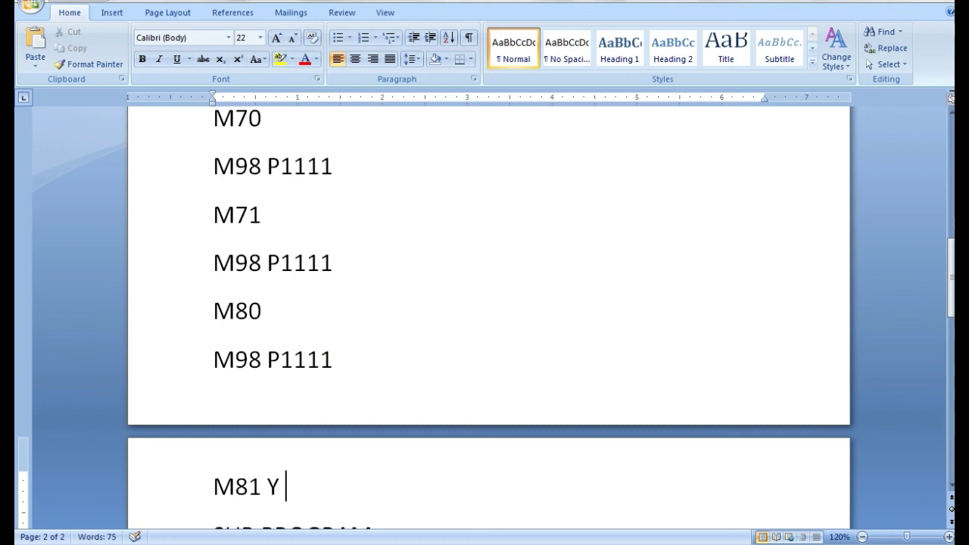
scroll(284, 415, down, 2)
scroll(285, 415, down, 4)
text(MI)
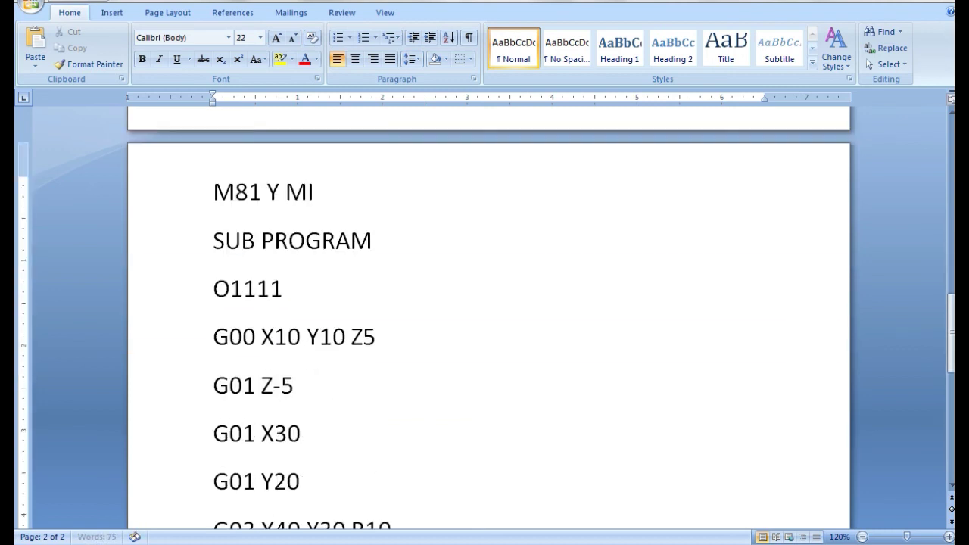
text(RROR OFF)
drag(429, 194, 273, 196)
key(Delete)
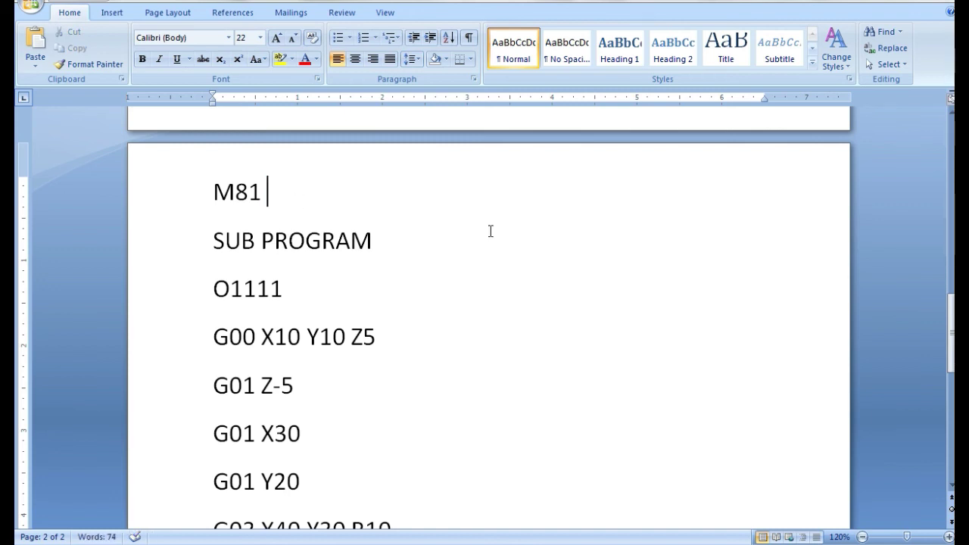
Finish the main program with G01 Z5, M05 and M30 lines.
key(Return)
text(G01 Z)
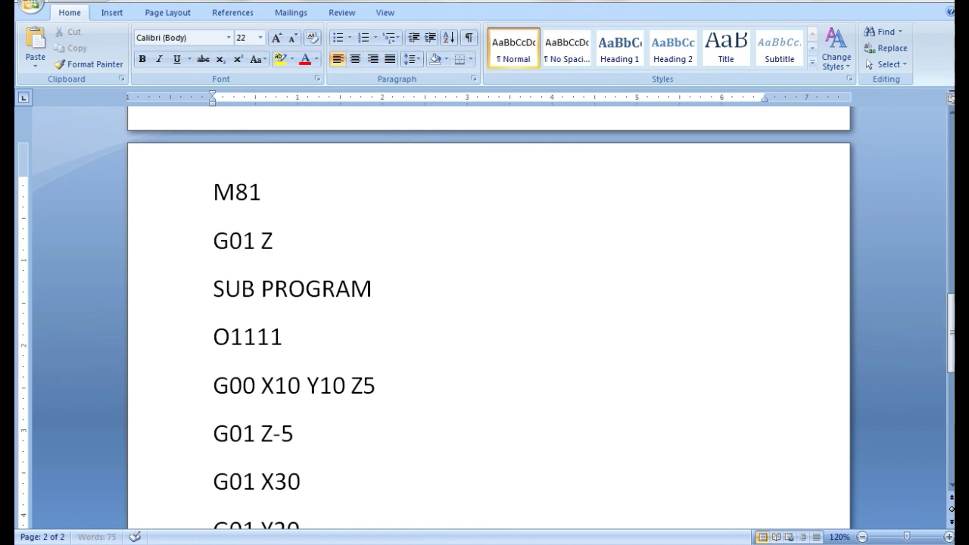
text(5)
key(Return)
text(MO)
key(BackSpace)
text(05)
key(Return)
text(M)
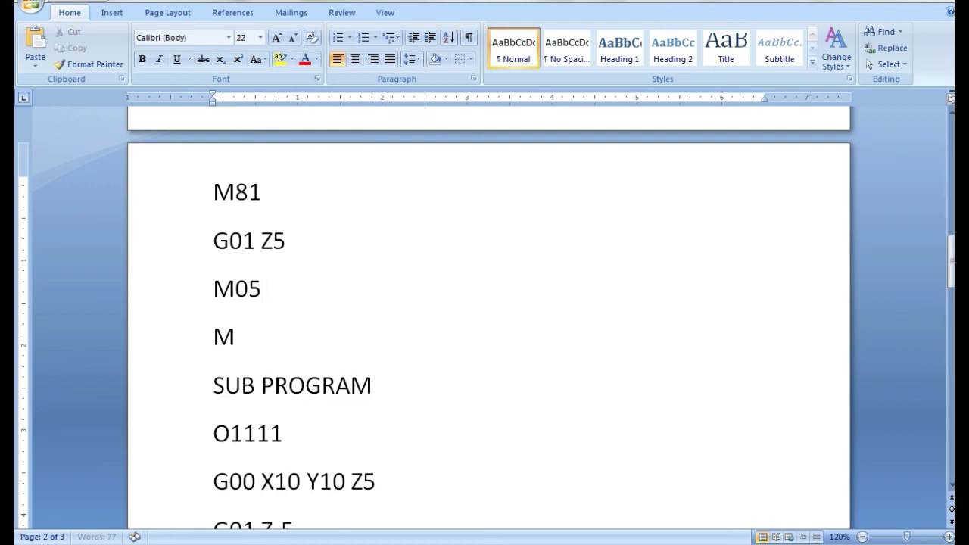
text(30)
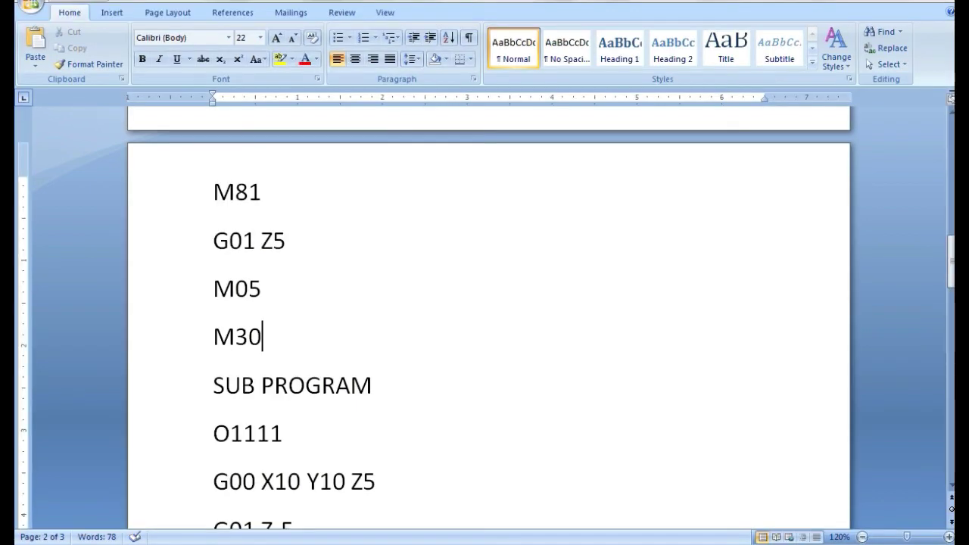
Delete the title and MAIN PROGRAM lines and the leading space before [BILLET.
scroll(488, 318, up, 2)
scroll(488, 318, up, 3)
scroll(488, 318, up, 10)
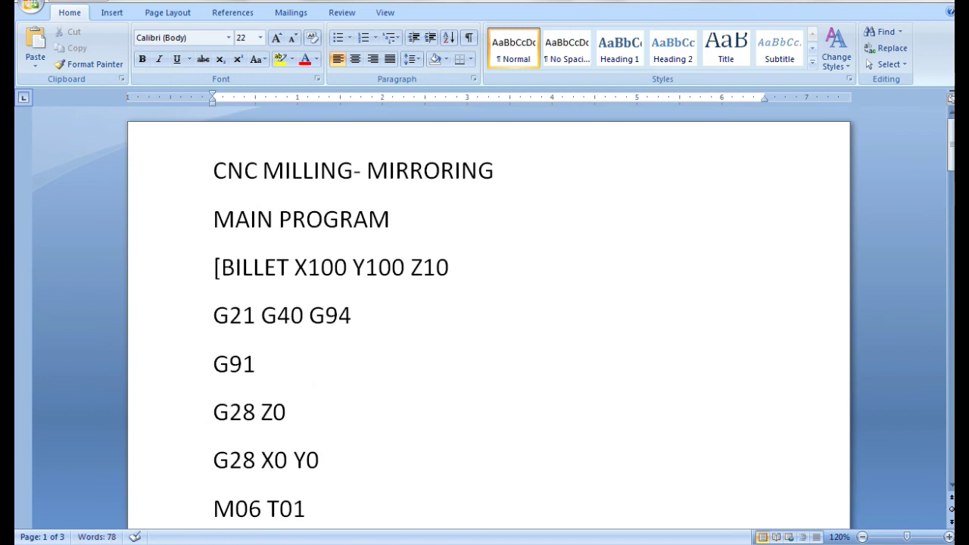
scroll(296, 317, down, 2)
scroll(357, 320, down, 4)
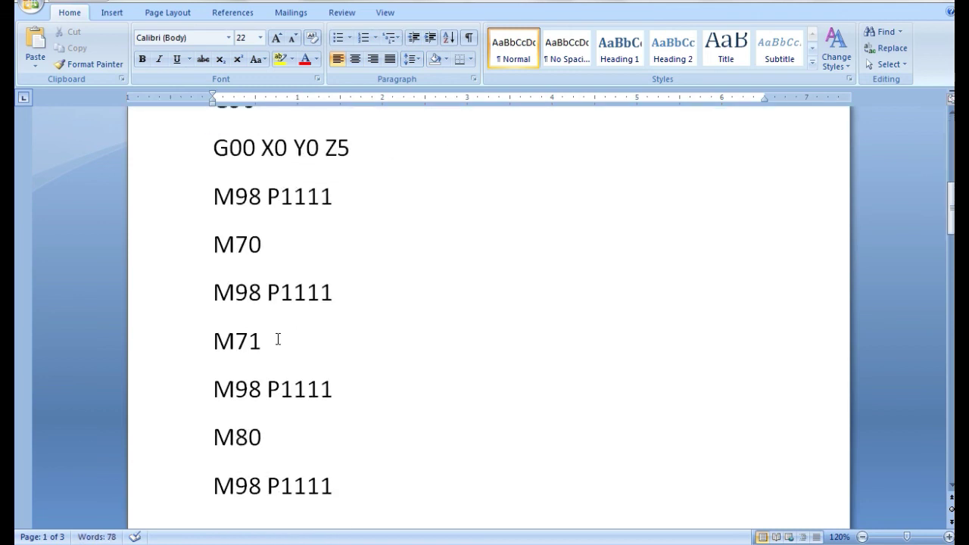
scroll(278, 340, down, 3)
scroll(274, 392, down, 3)
scroll(274, 391, down, 3)
scroll(274, 392, down, 2)
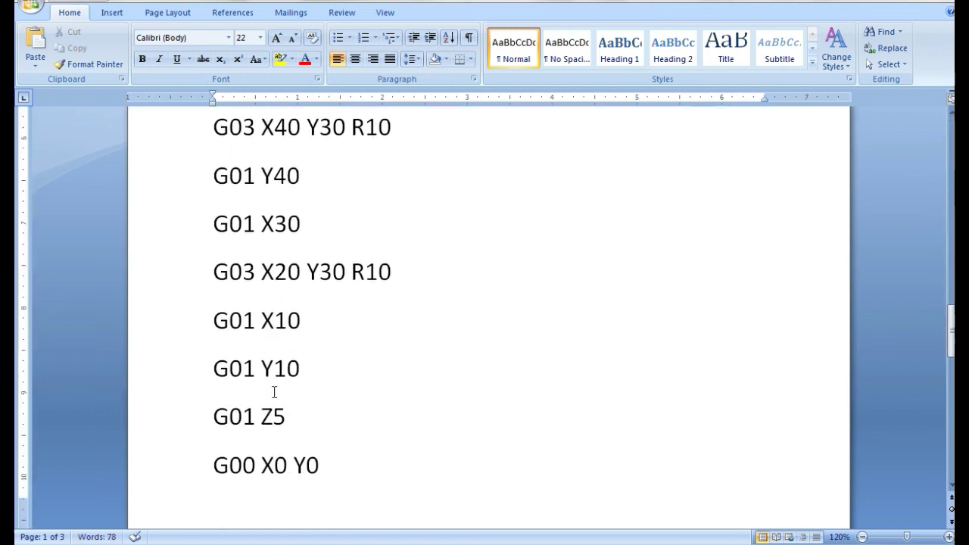
scroll(274, 392, down, 3)
scroll(274, 392, up, 1)
scroll(275, 391, up, 3)
scroll(275, 392, up, 3)
scroll(274, 392, up, 3)
scroll(275, 392, up, 3)
scroll(274, 392, up, 2)
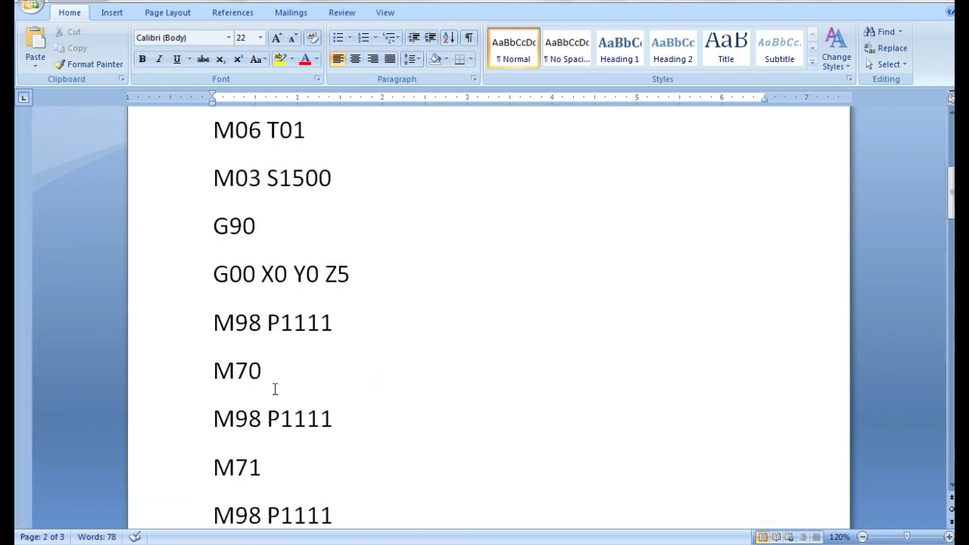
scroll(275, 389, up, 4)
click(217, 180)
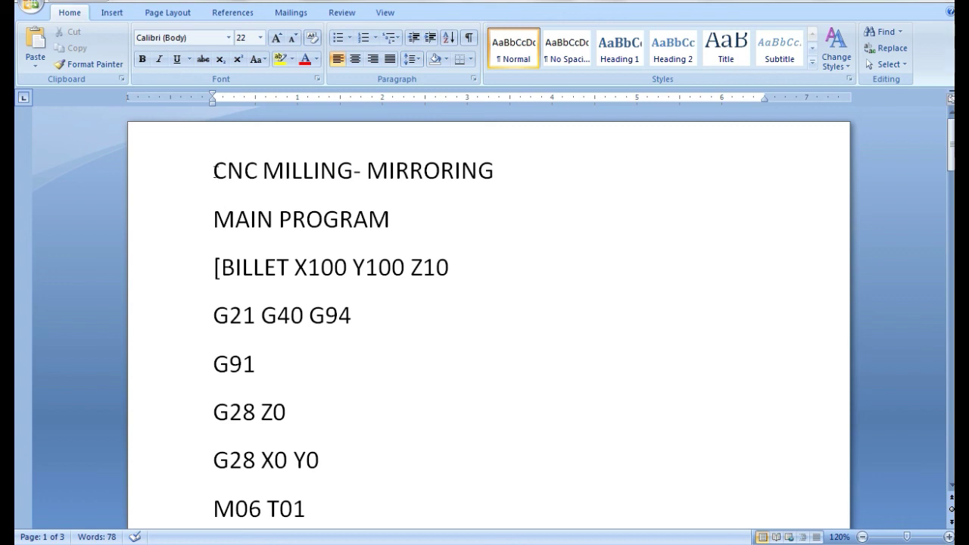
drag(214, 169, 356, 219)
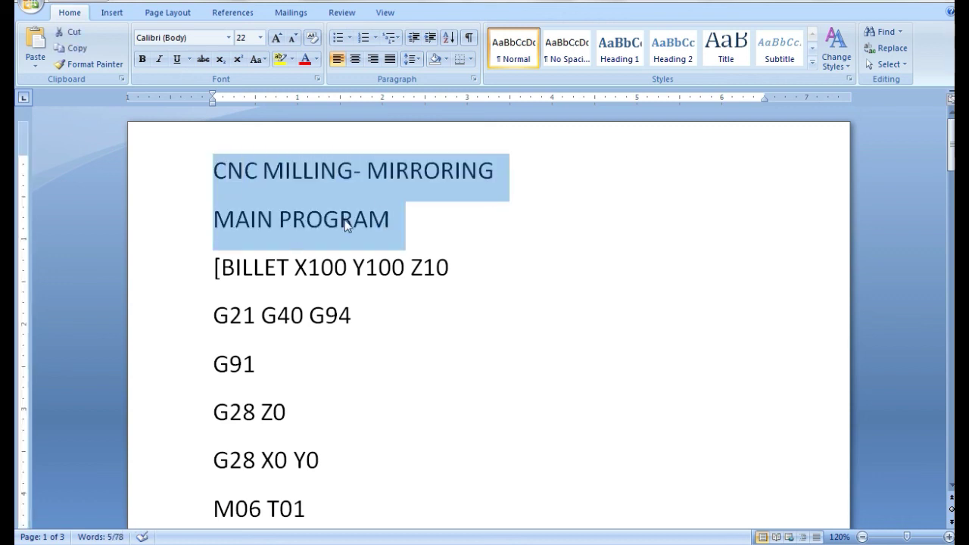
key(Delete)
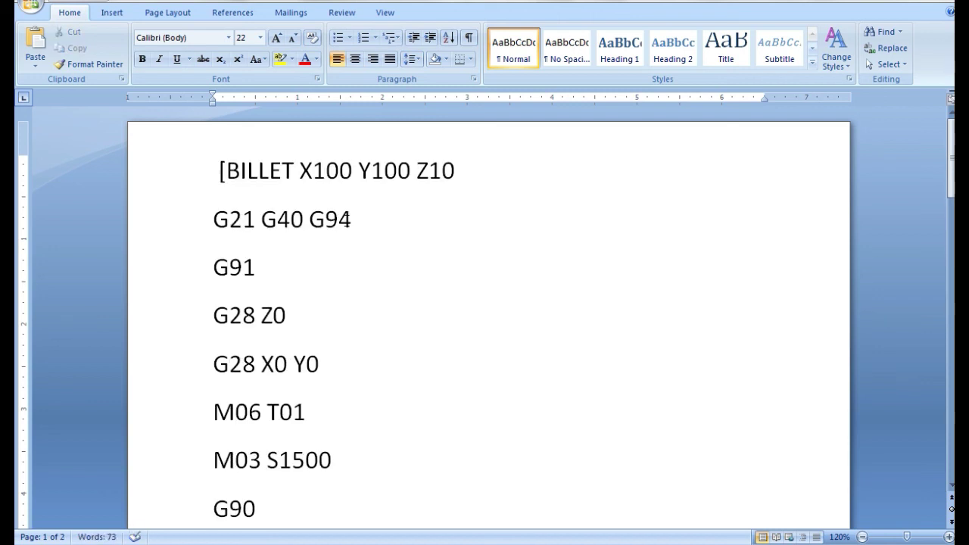
key(BackSpace)
Delete the SUB PROGRAM heading line.
scroll(346, 218, down, 1)
scroll(314, 325, down, 2)
scroll(305, 340, down, 1)
scroll(306, 344, down, 1)
scroll(305, 342, down, 1)
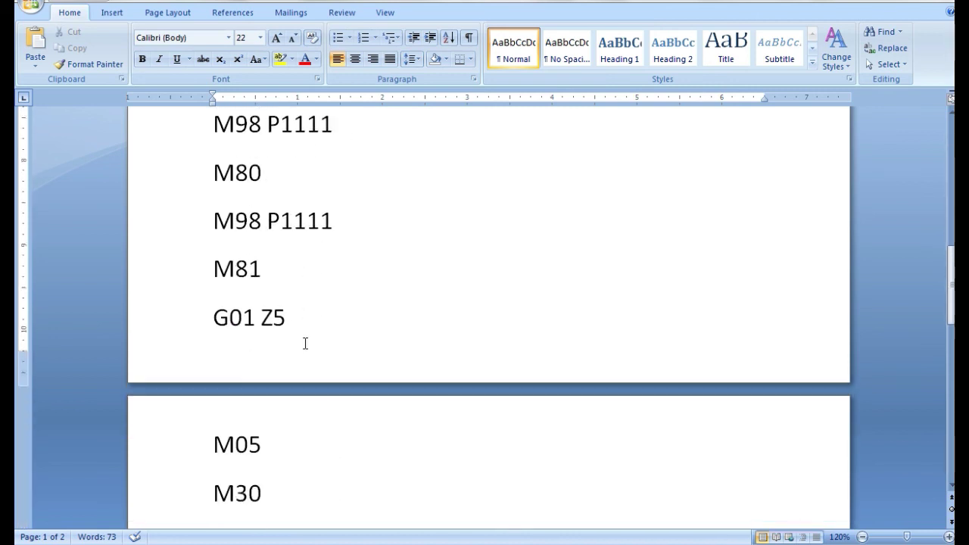
scroll(334, 362, down, 1)
drag(379, 377, 210, 382)
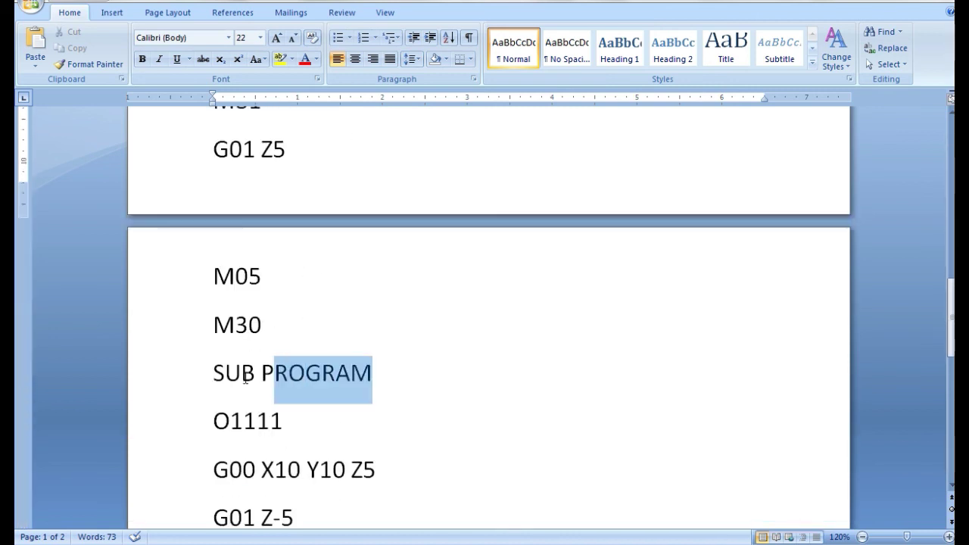
key(Delete)
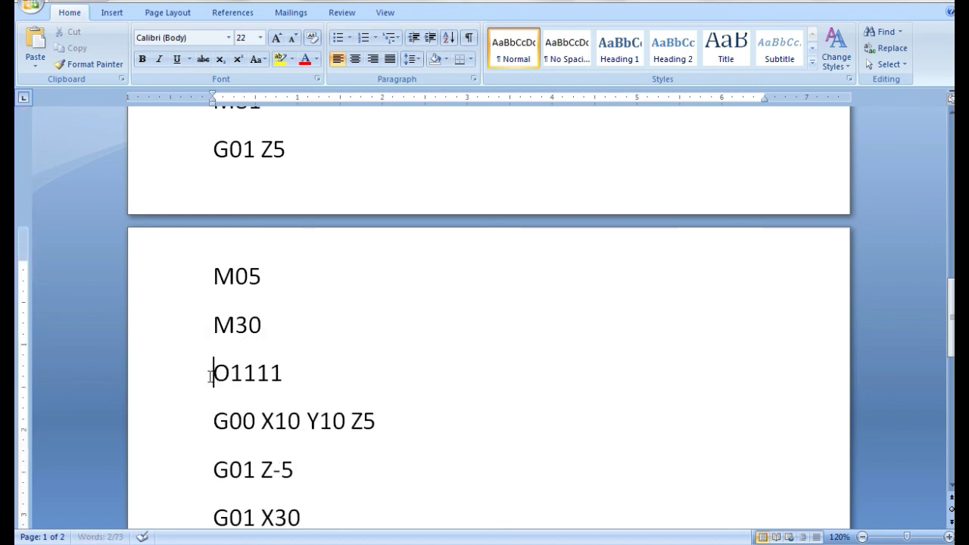
scroll(210, 376, down, 1)
scroll(210, 376, down, 1)
scroll(210, 377, down, 1)
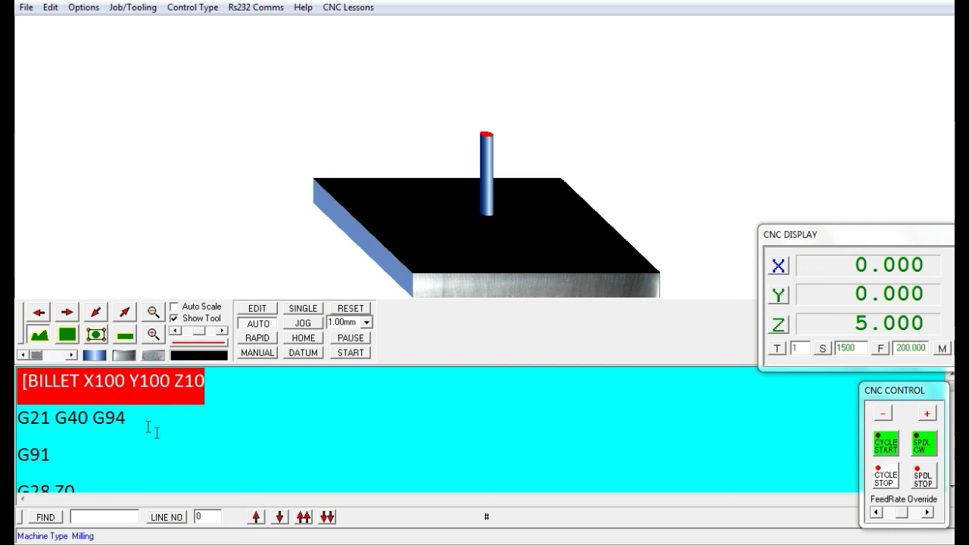
Load the program and set Billet X Shift and Y Shift to 50 for the 100×100×10 billet.
click(345, 311)
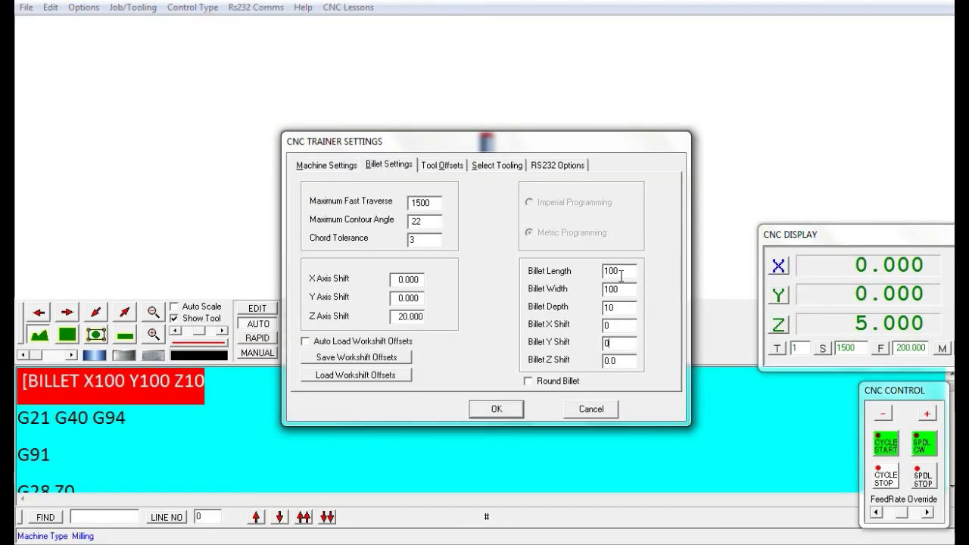
drag(620, 289, 605, 294)
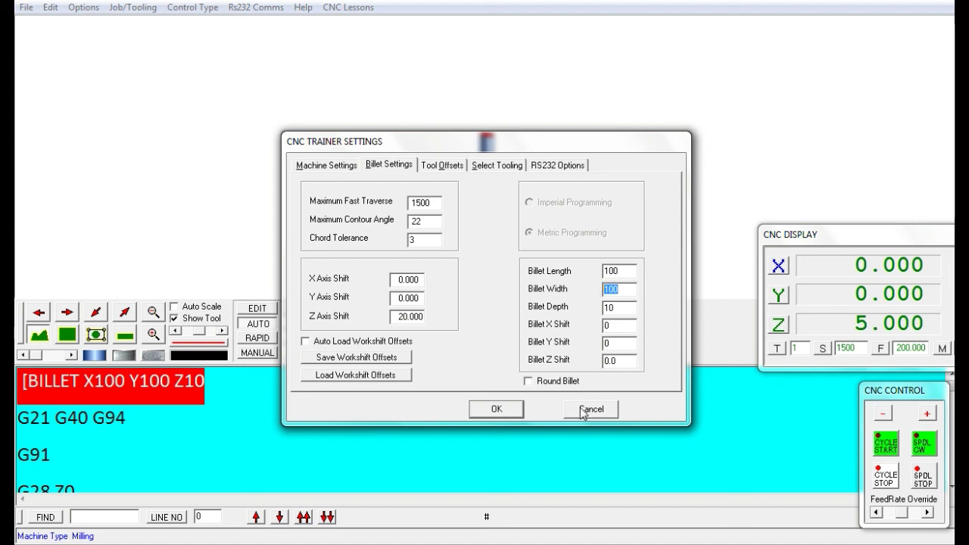
mouse_move(615, 309)
mouse_down()
mouse_move(602, 316)
mouse_move(600, 362)
mouse_up()
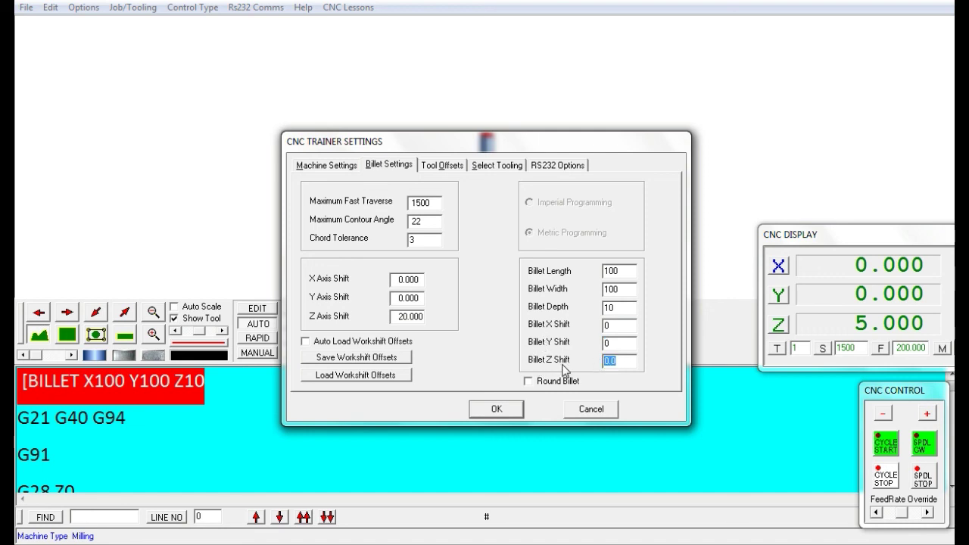
drag(619, 328, 601, 327)
drag(611, 345, 591, 354)
drag(619, 360, 601, 362)
Confirm Tool 1 is an ENDMILL with radius 2.5 and diameter 5, then close the settings.
click(440, 165)
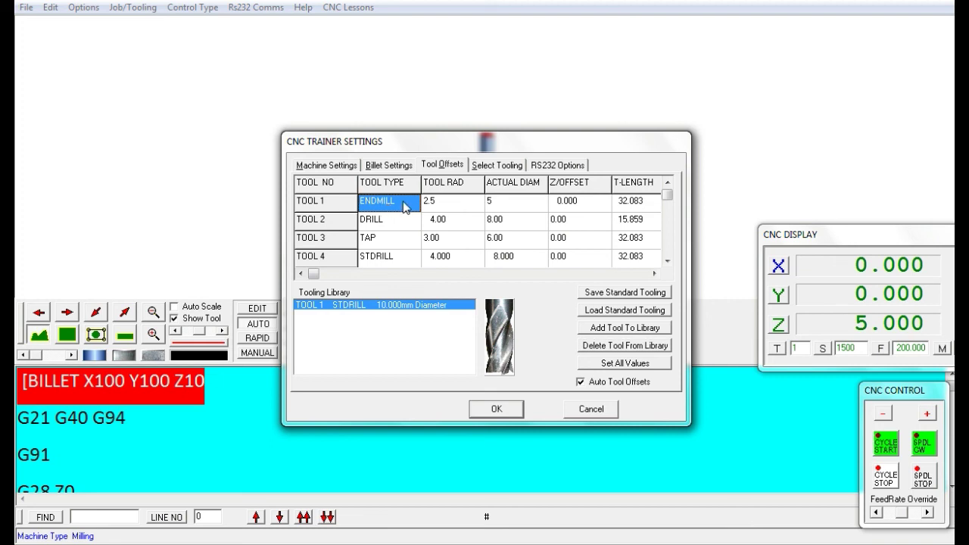
click(445, 204)
click(509, 206)
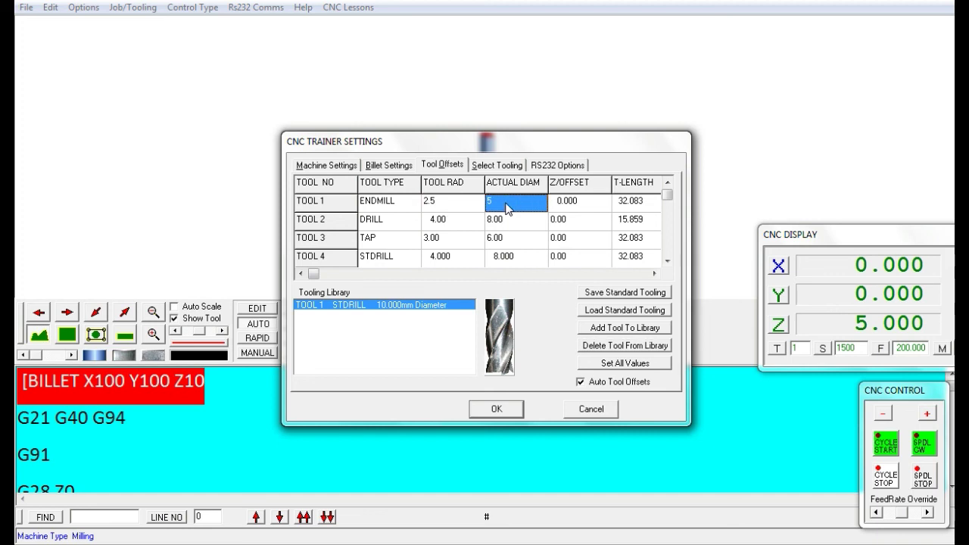
click(406, 209)
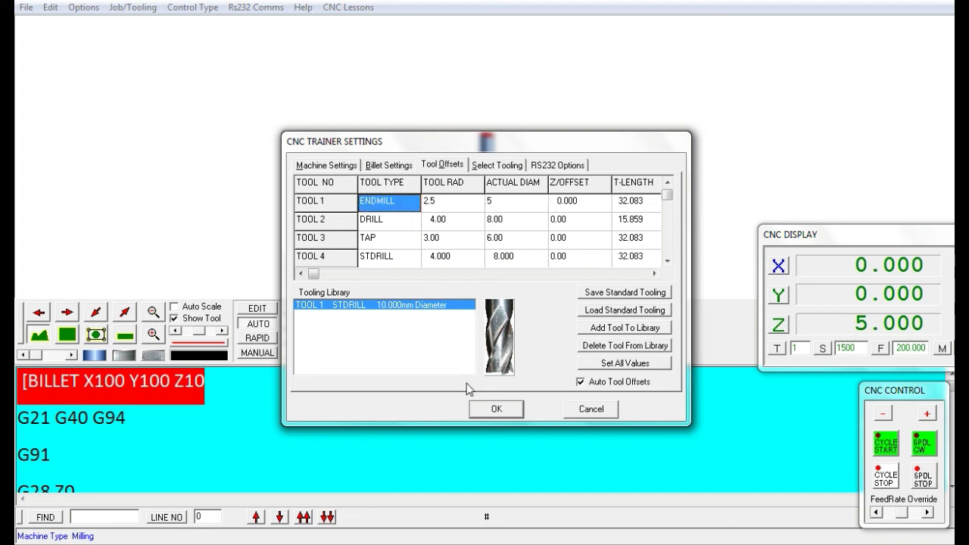
click(490, 412)
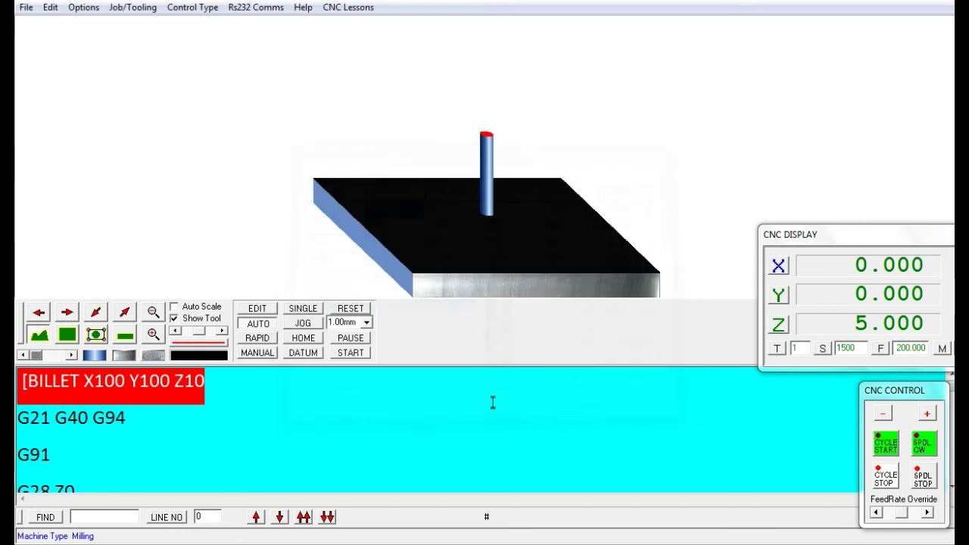
Run the program at increased speed, switching to side and top views partway through.
click(359, 313)
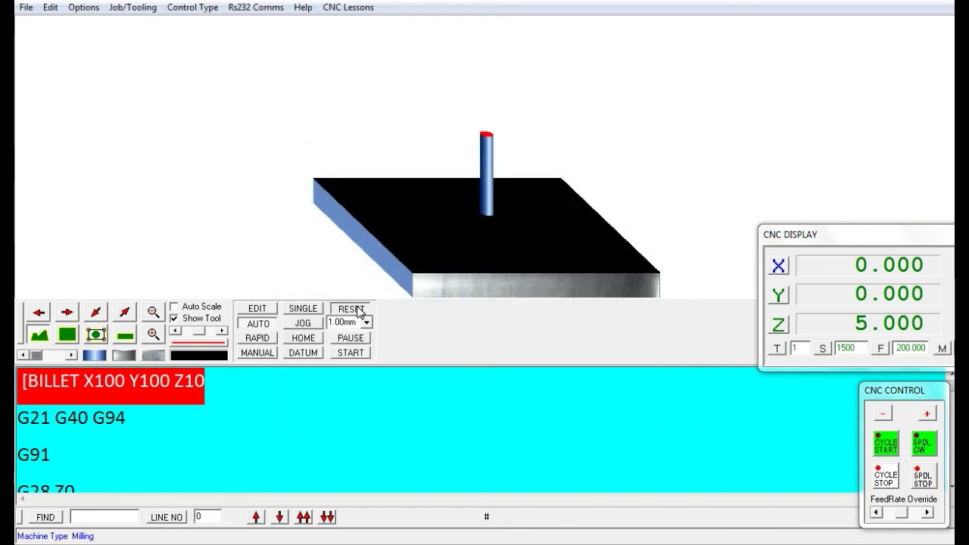
click(878, 445)
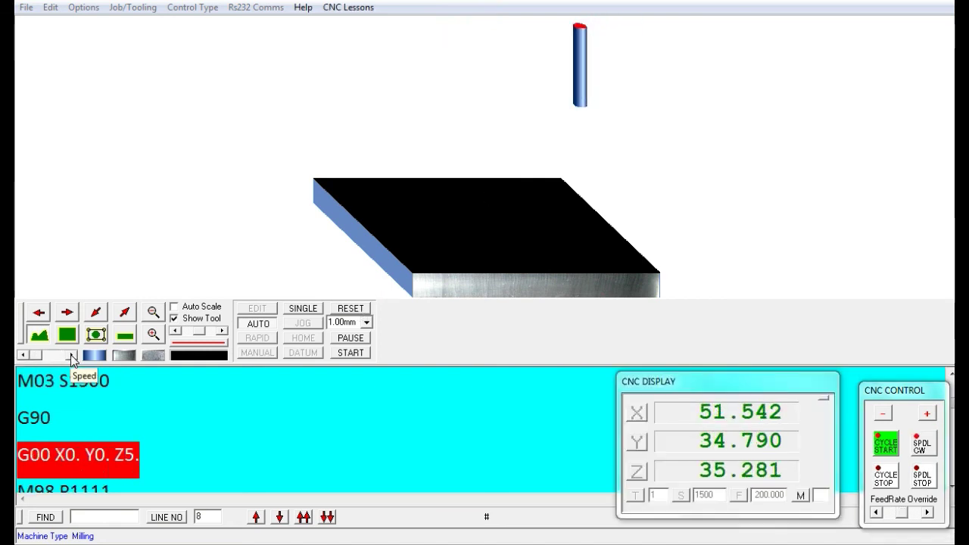
drag(36, 355, 42, 355)
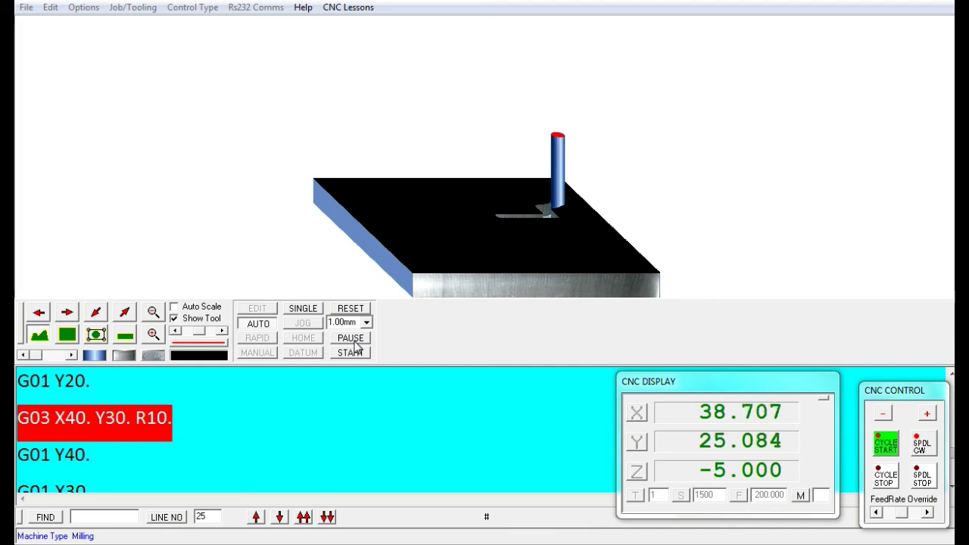
click(352, 340)
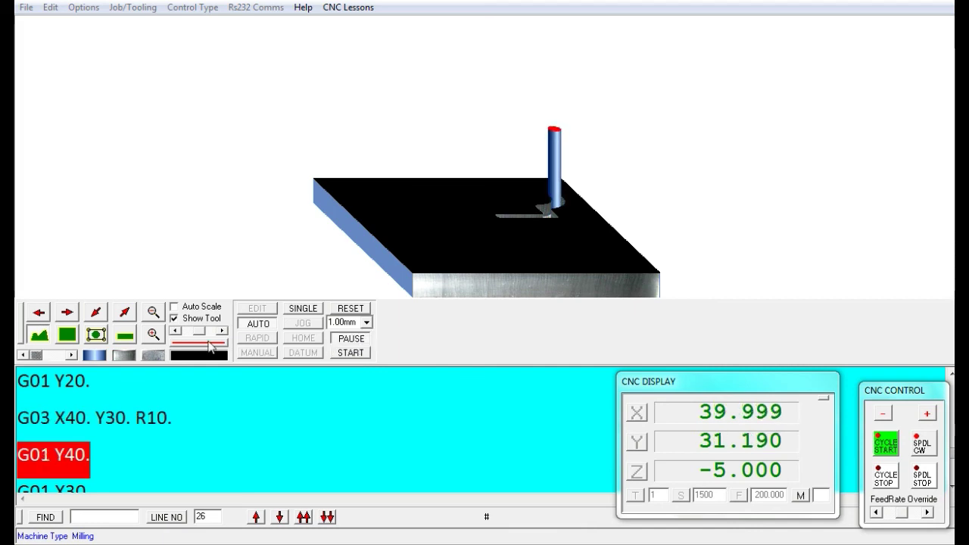
click(123, 339)
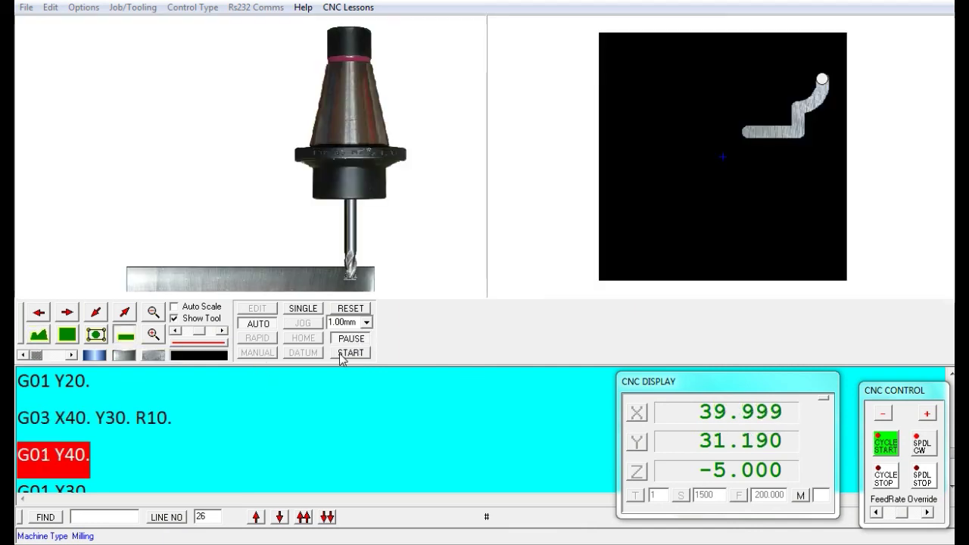
click(340, 354)
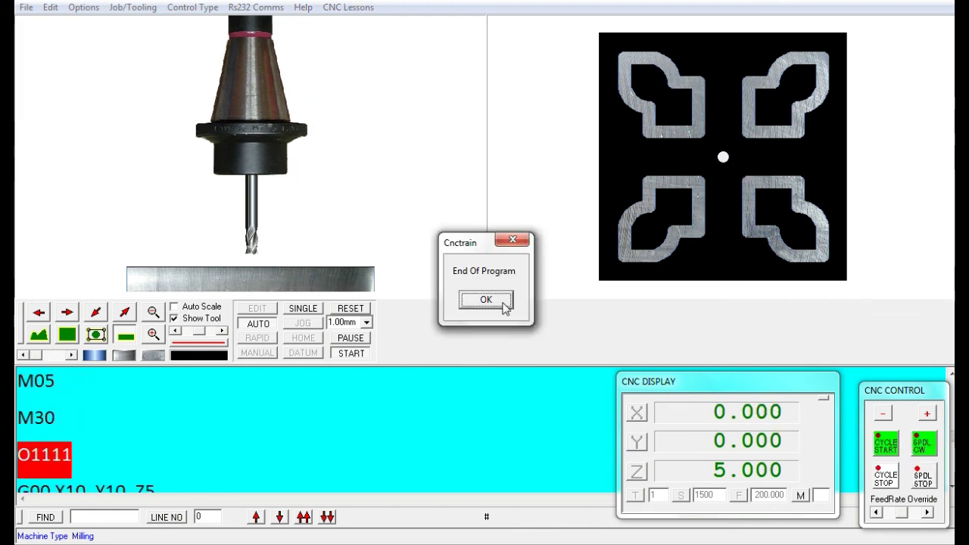
Dismiss the End Of Program message with OK.
click(502, 303)
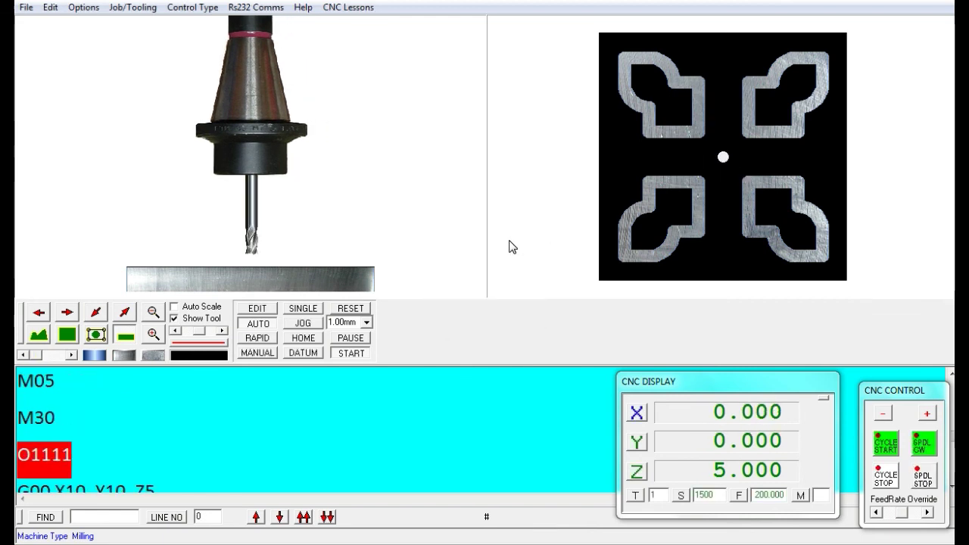